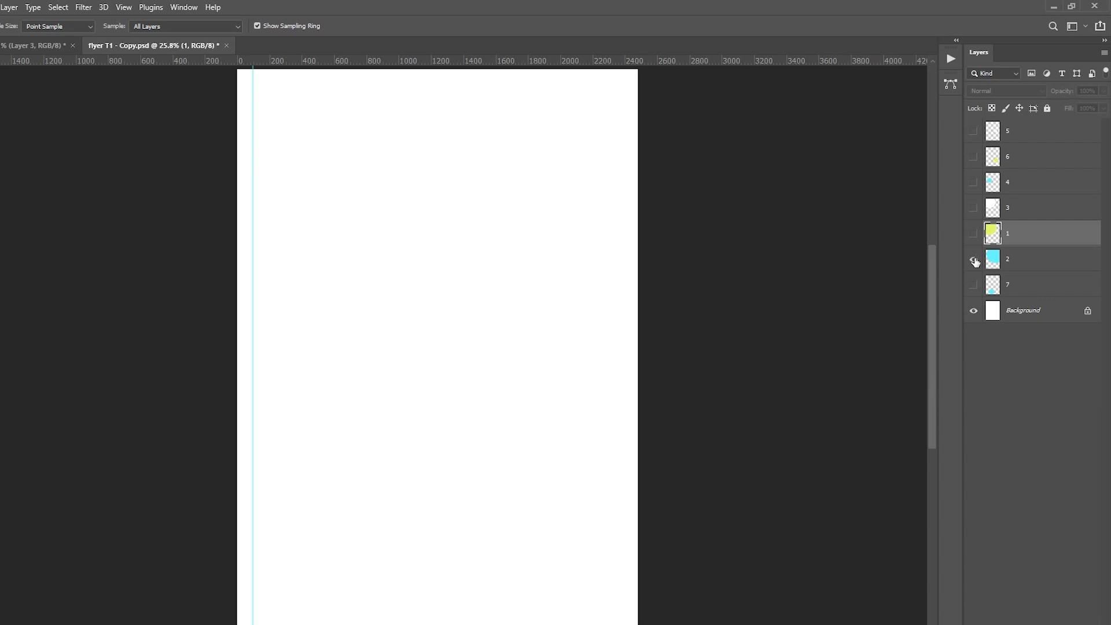
# Step: Show layers 2, 1, 3, 4, 6 and 5, leaving layer 7 hidden
pyautogui.click(975, 260)
pyautogui.click(974, 234)
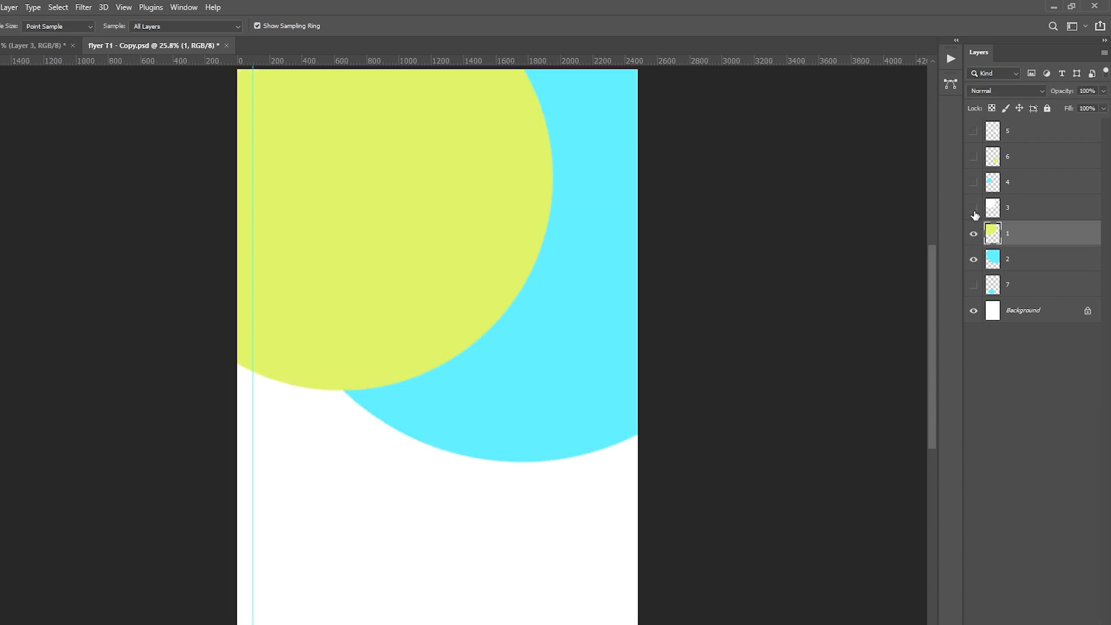
pyautogui.click(974, 209)
pyautogui.click(975, 183)
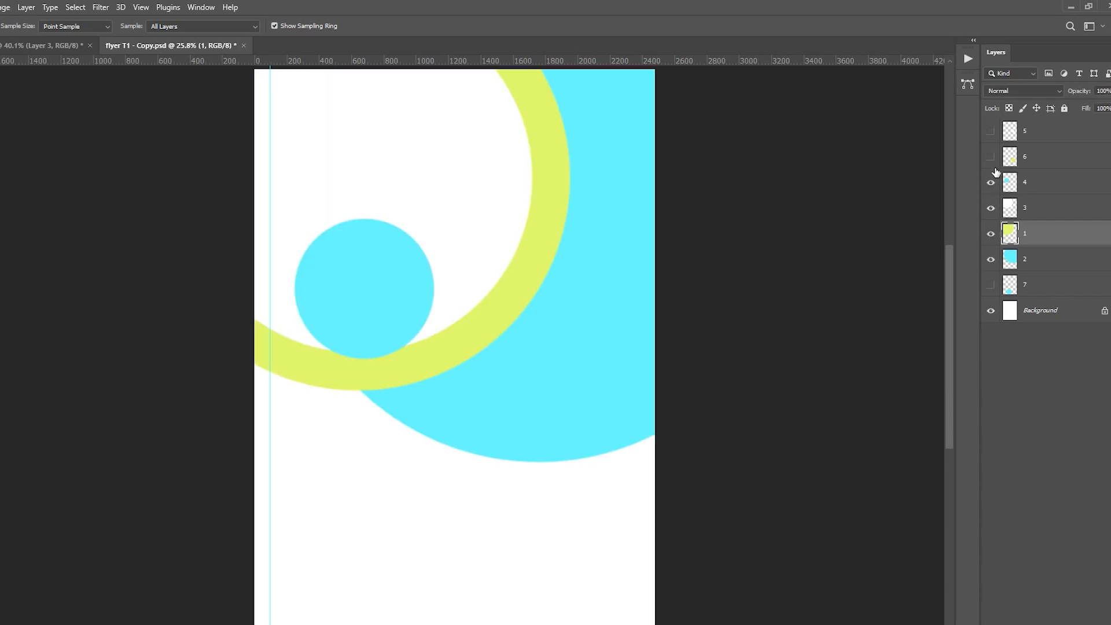
pyautogui.click(975, 157)
pyautogui.click(1062, 132)
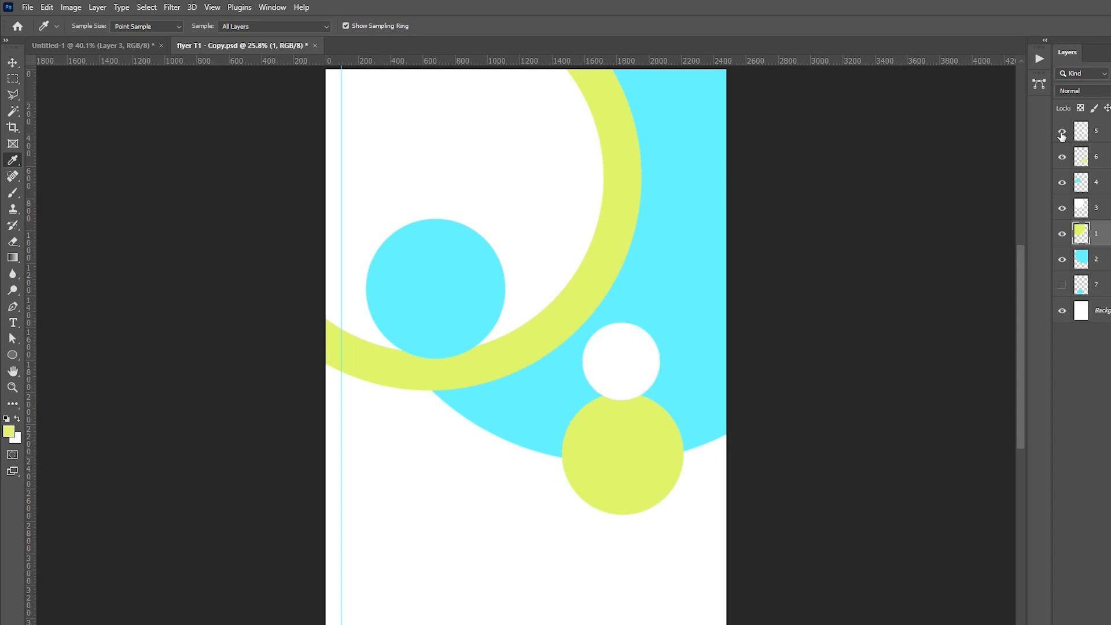
pyautogui.click(13, 355)
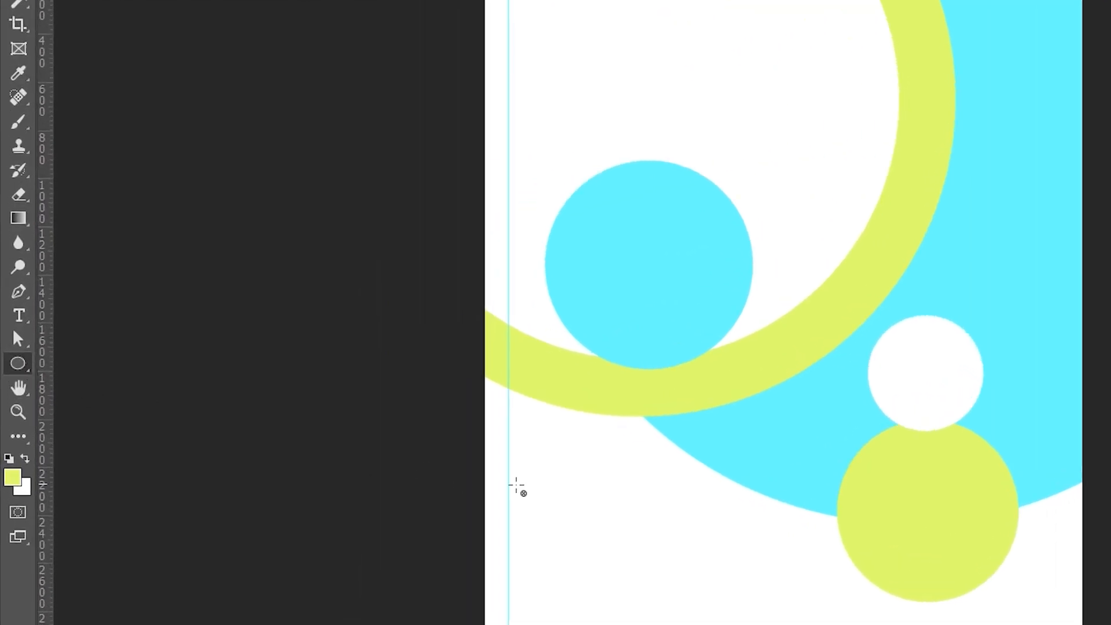
pyautogui.moveTo(579, 476); pyautogui.dragTo(676, 592)
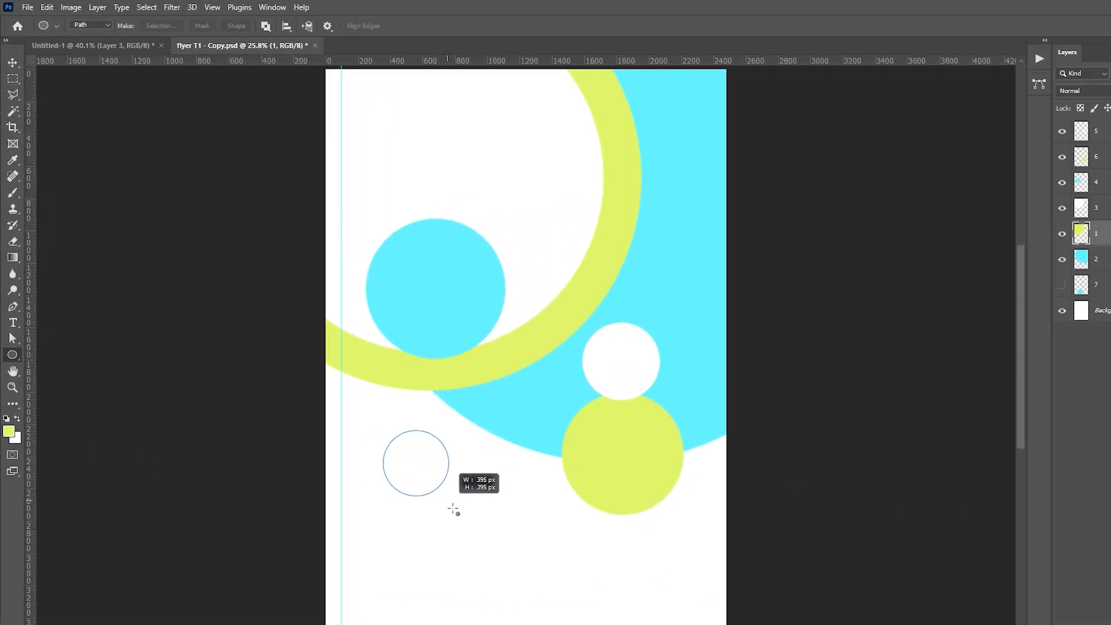
pyautogui.moveTo(453, 509); pyautogui.dragTo(576, 573)
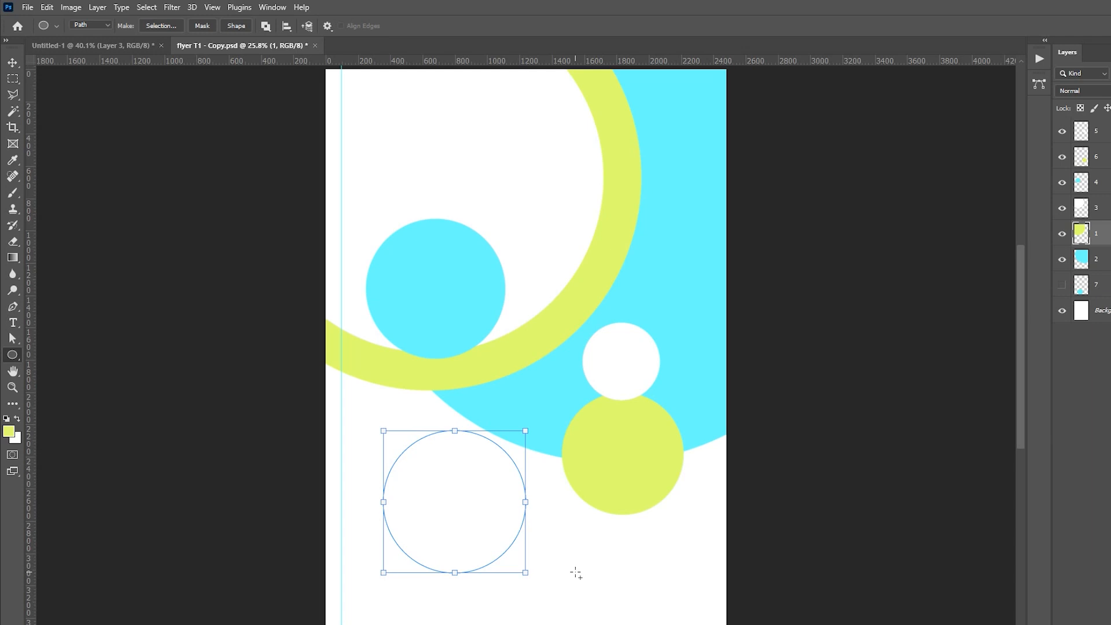
pyautogui.hotkey('ctrl', 'Return')
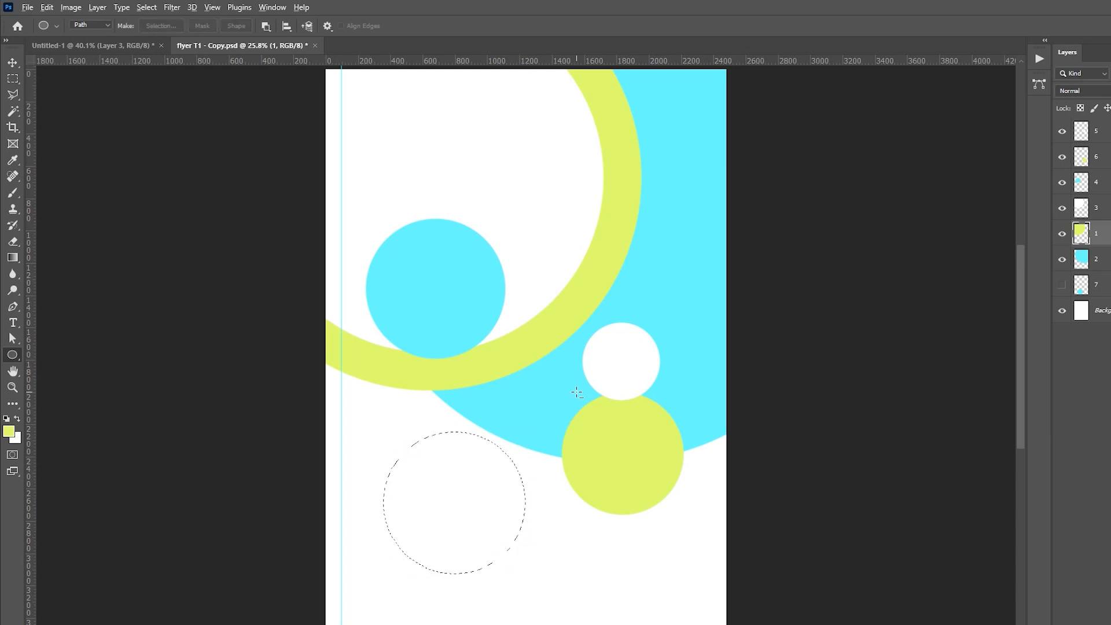
pyautogui.hotkey('alt', 'BackSpace')
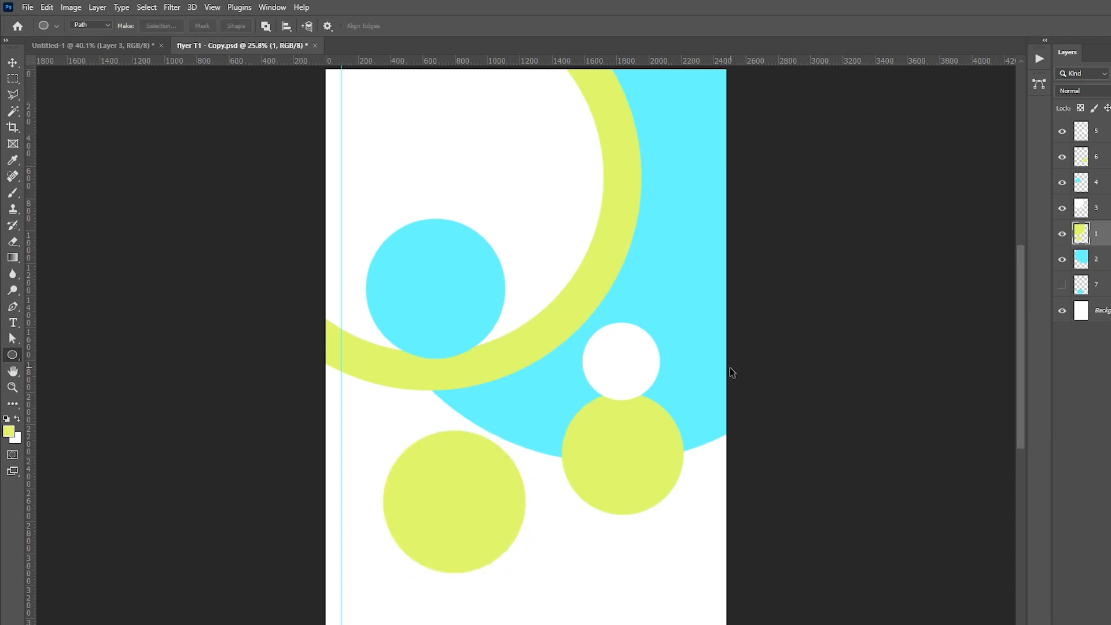
pyautogui.hotkey('ctrl', 'z')
pyautogui.hotkey('ctrl', 'z')
pyautogui.hotkey('ctrl', 'z')
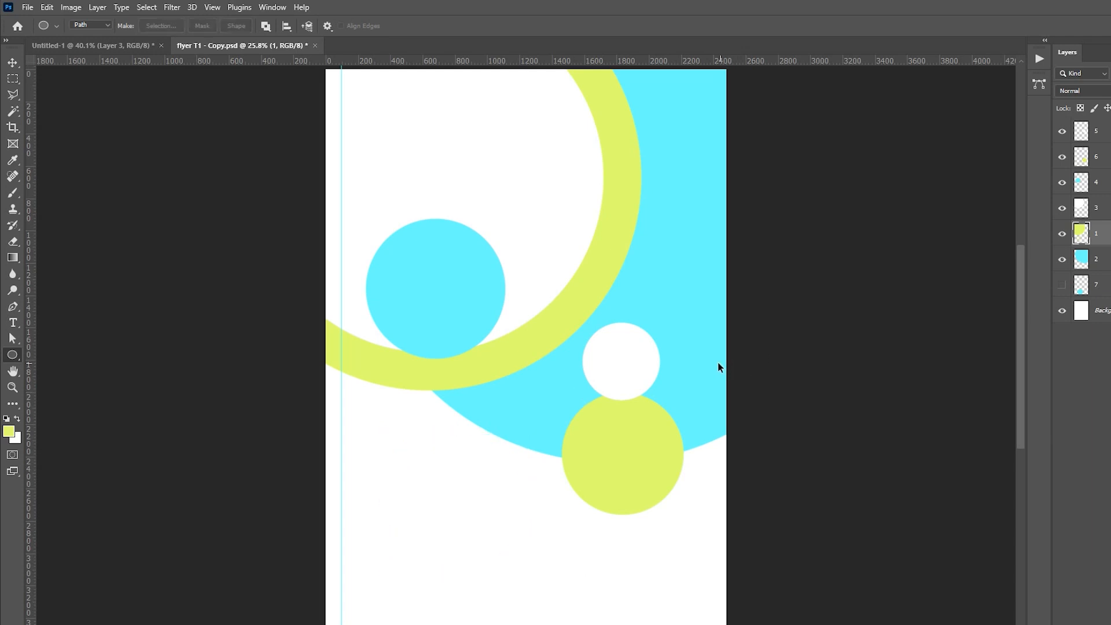
# Step: Recolour the large white circle on layer 3 with the navy foreground colour and deselect it
pyautogui.press('v')
pyautogui.click(544, 204)
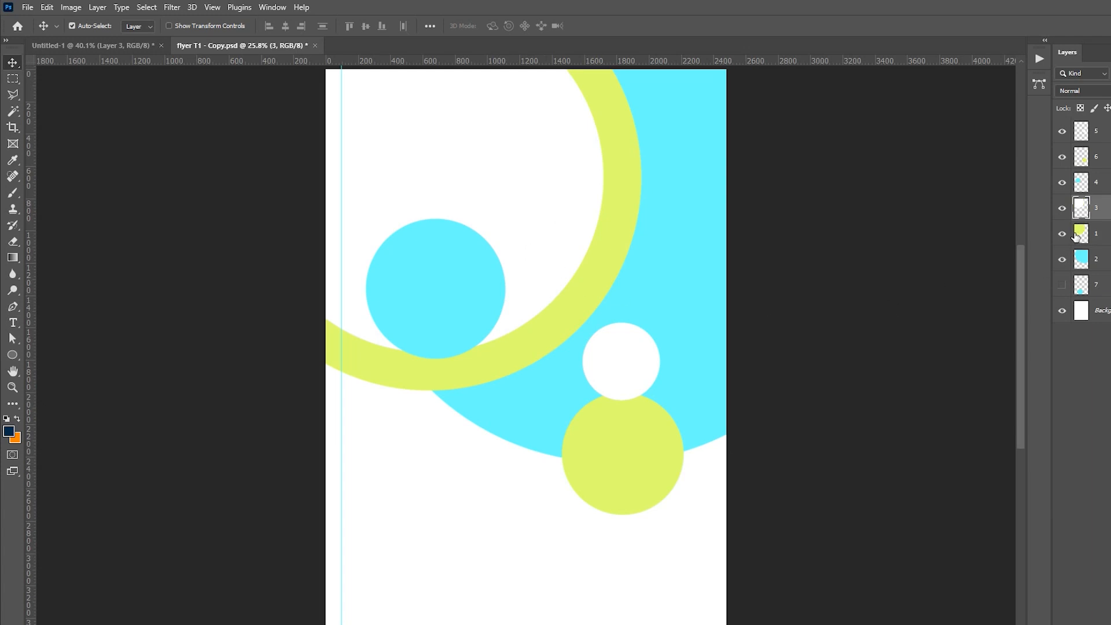
pyautogui.keyDown('ctrl'); pyautogui.click(1081, 208); pyautogui.keyUp('ctrl')
pyautogui.hotkey('alt', 'BackSpace')
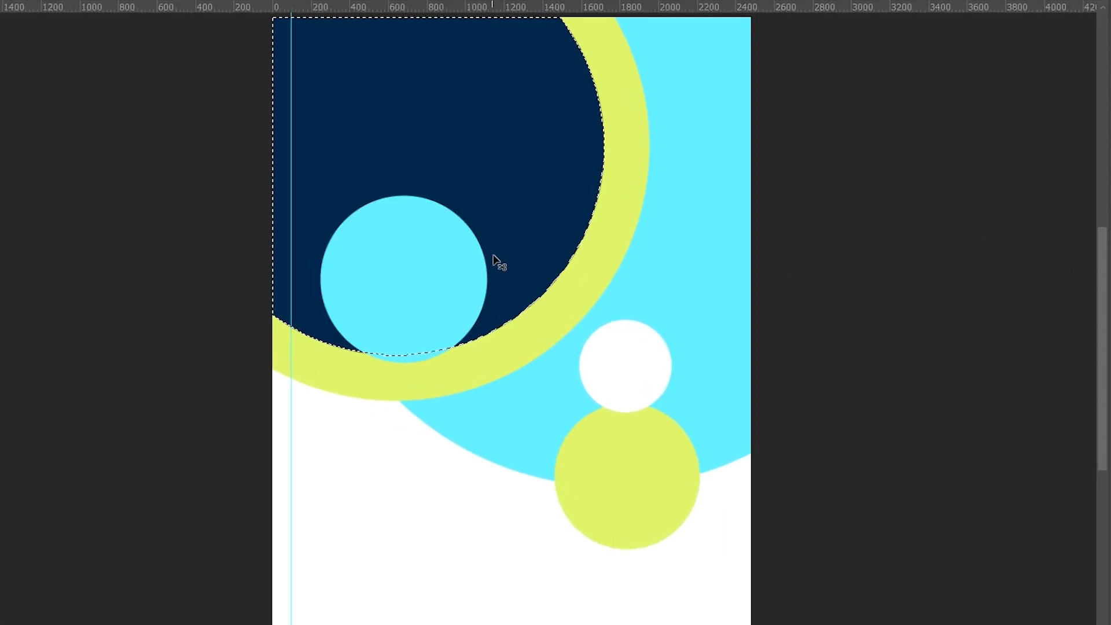
pyautogui.hotkey('ctrl', 'd')
# Step: Recolour the large lime circle on layer 1 with the orange background colour and deselect it
pyautogui.keyDown('ctrl'); pyautogui.click(1110, 254); pyautogui.keyUp('ctrl')
pyautogui.hotkey('ctrl', 'BackSpace')
pyautogui.hotkey('ctrl', 'd')
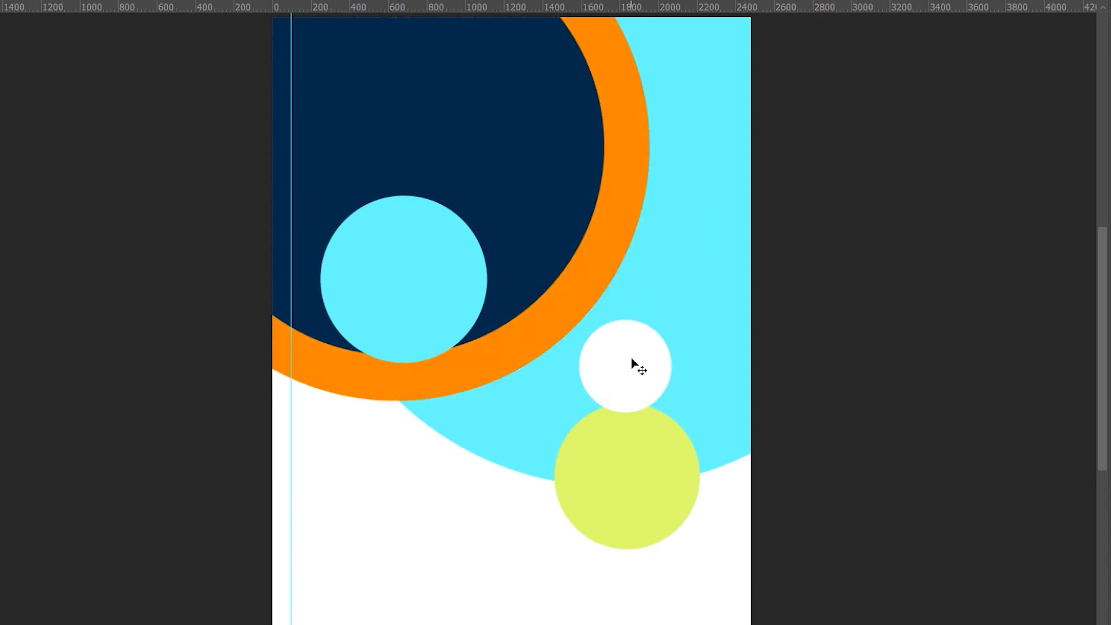
# Step: Recolour the small white circle on layer 5 with the navy foreground colour and deselect it
pyautogui.keyDown('ctrl'); pyautogui.click(1081, 130); pyautogui.keyUp('ctrl')
pyautogui.hotkey('alt', 'BackSpace')
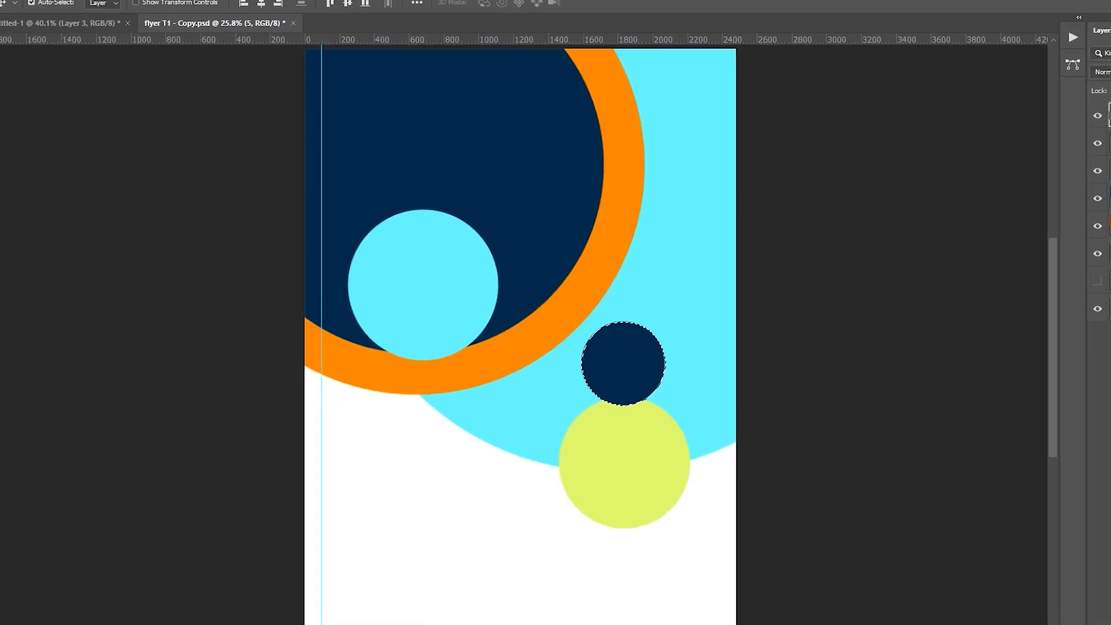
pyautogui.hotkey('ctrl', 'd')
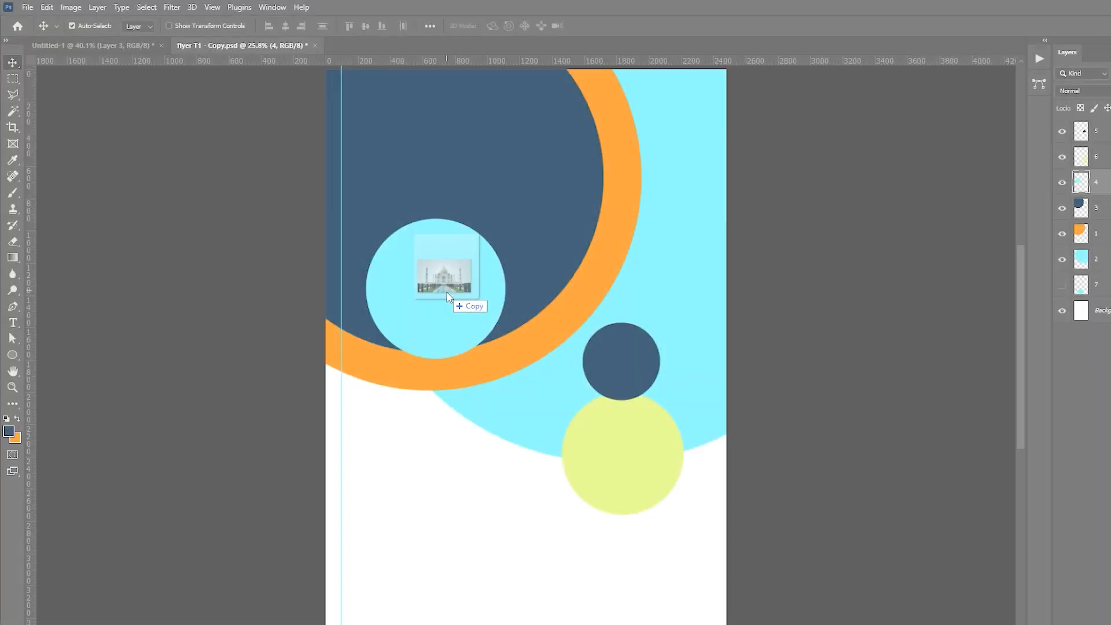
# Step: Place the Taj Mahal photo over the cyan circle on layer 4 and clip it to that circle
pyautogui.moveTo(449, 290); pyautogui.dragTo(441, 295)
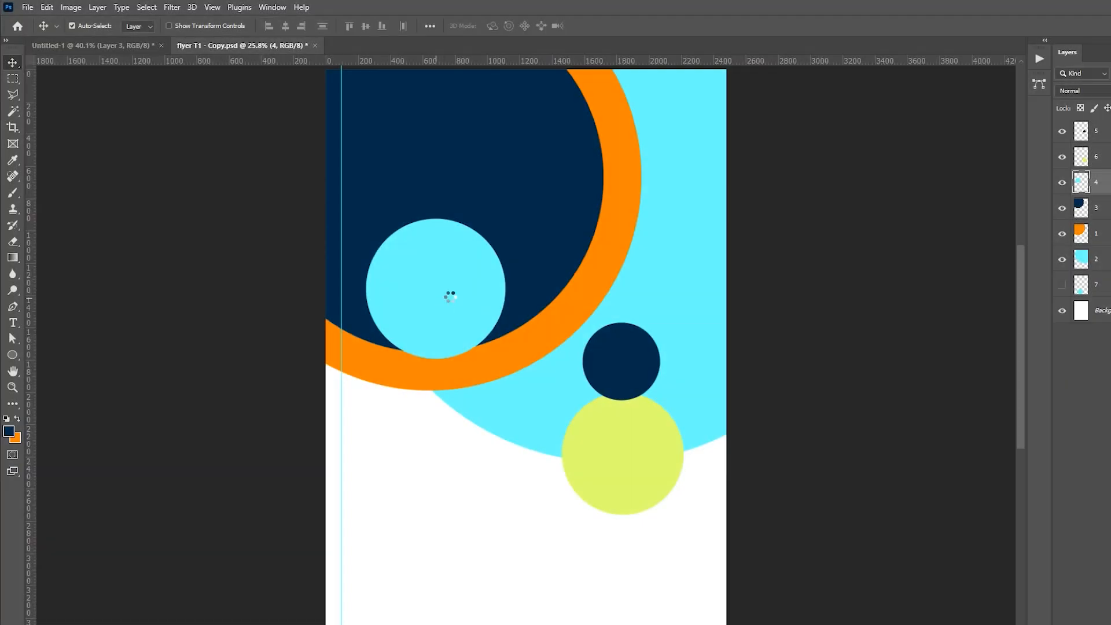
pyautogui.moveTo(509, 275); pyautogui.dragTo(424, 206)
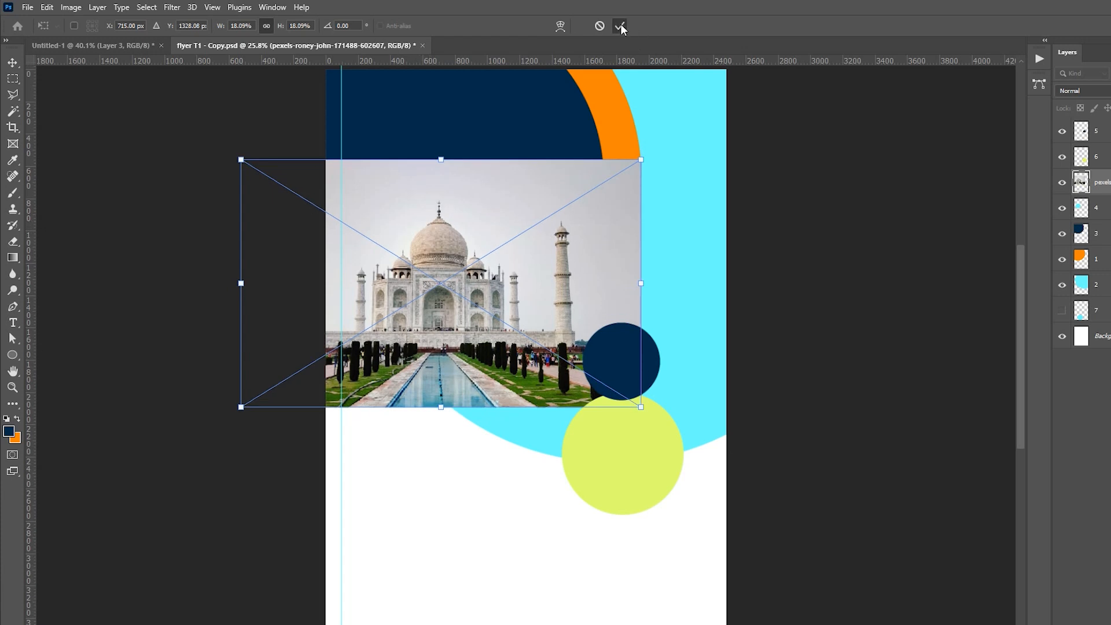
pyautogui.click(621, 26)
pyautogui.keyDown('alt'); pyautogui.click(996, 194); pyautogui.keyUp('alt')
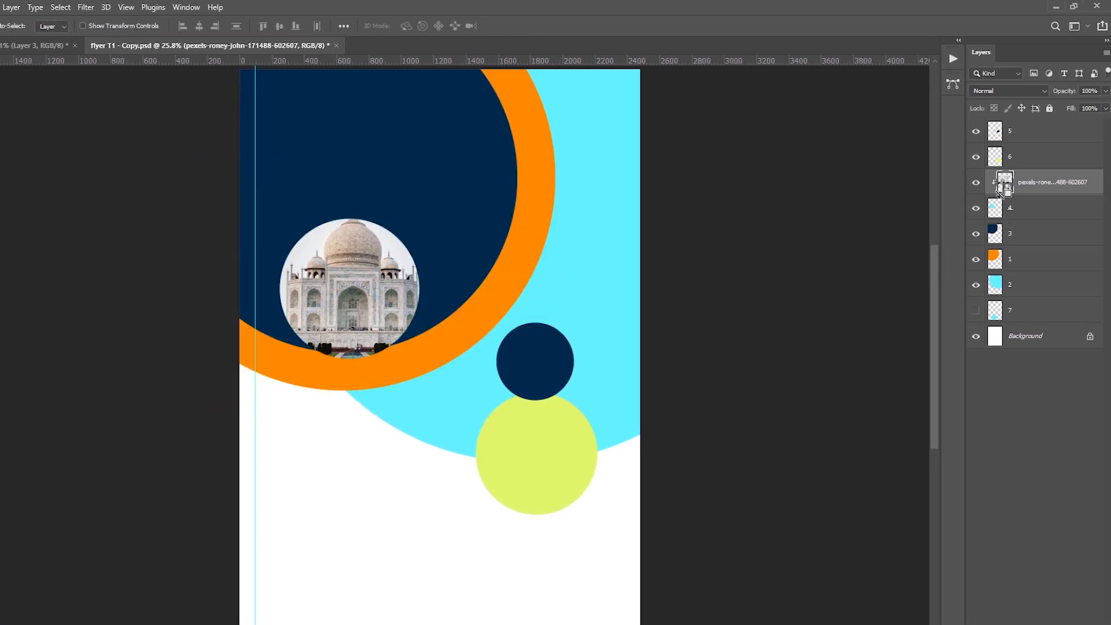
# Step: Scale down the clipped Taj Mahal photo and position it so the whole monument sits inside its circle
pyautogui.hotkey('ctrl', 't')
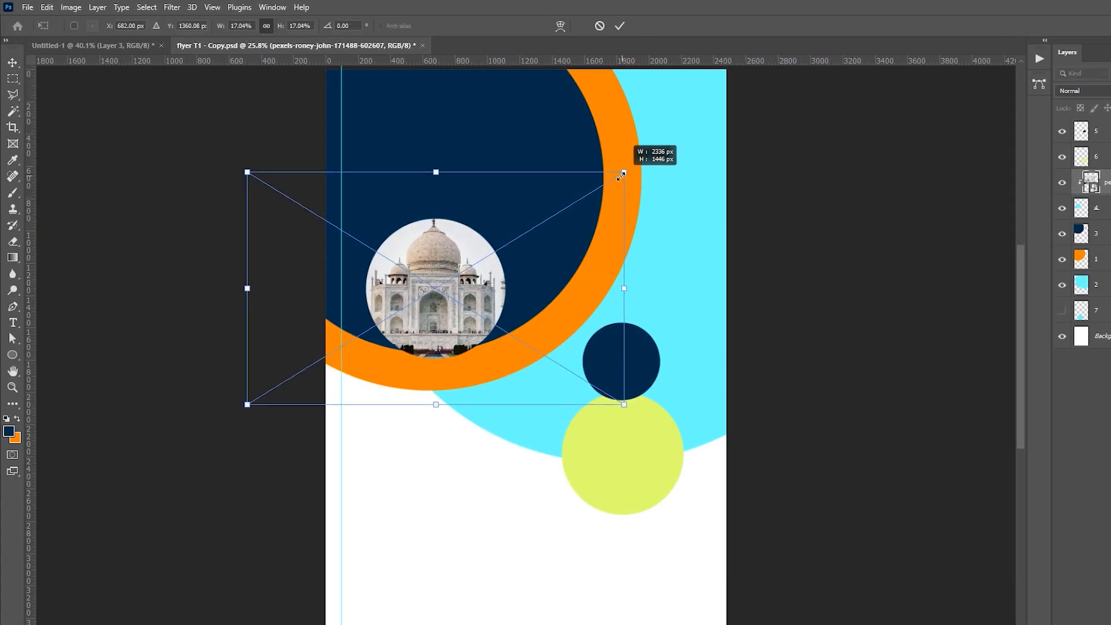
pyautogui.moveTo(602, 187); pyautogui.dragTo(574, 205)
pyautogui.moveTo(440, 288); pyautogui.dragTo(440, 286)
pyautogui.moveTo(573, 205); pyautogui.dragTo(573, 203)
pyautogui.press('Return')
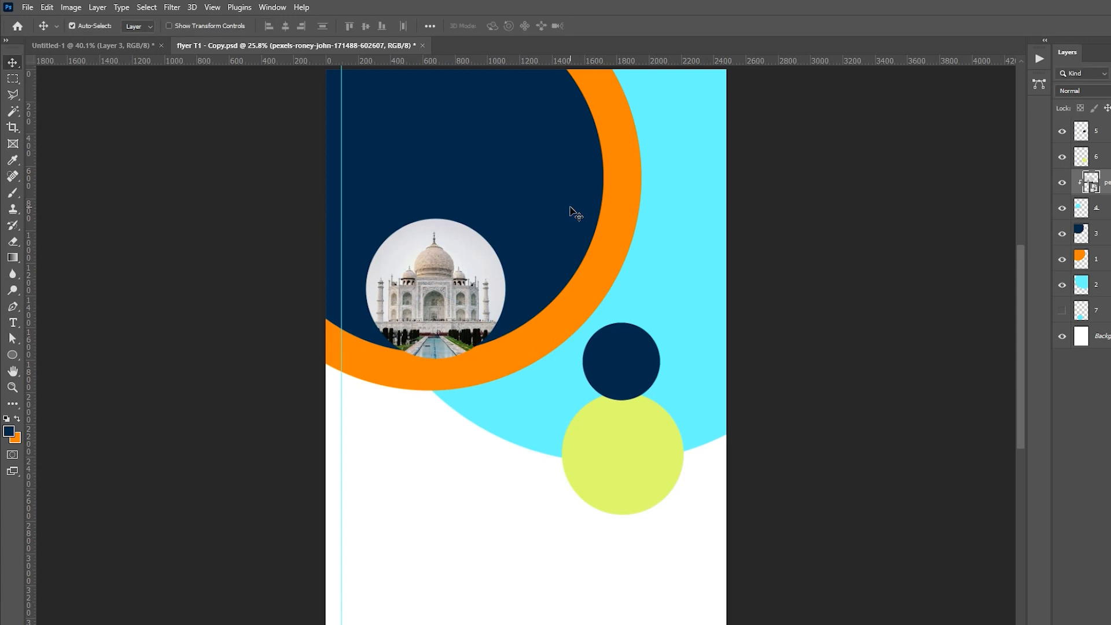
# Step: Place the photo of the woman at the red monument over the lime circle and clip it to layer 6
pyautogui.moveTo(787, 300); pyautogui.dragTo(625, 393)
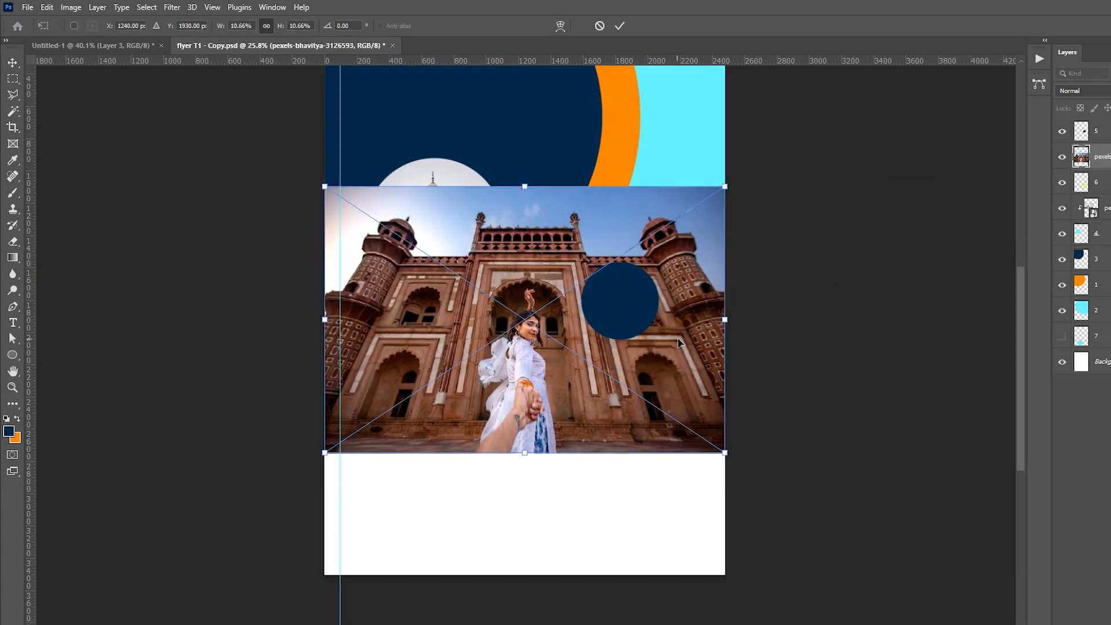
pyautogui.moveTo(542, 328); pyautogui.dragTo(642, 371)
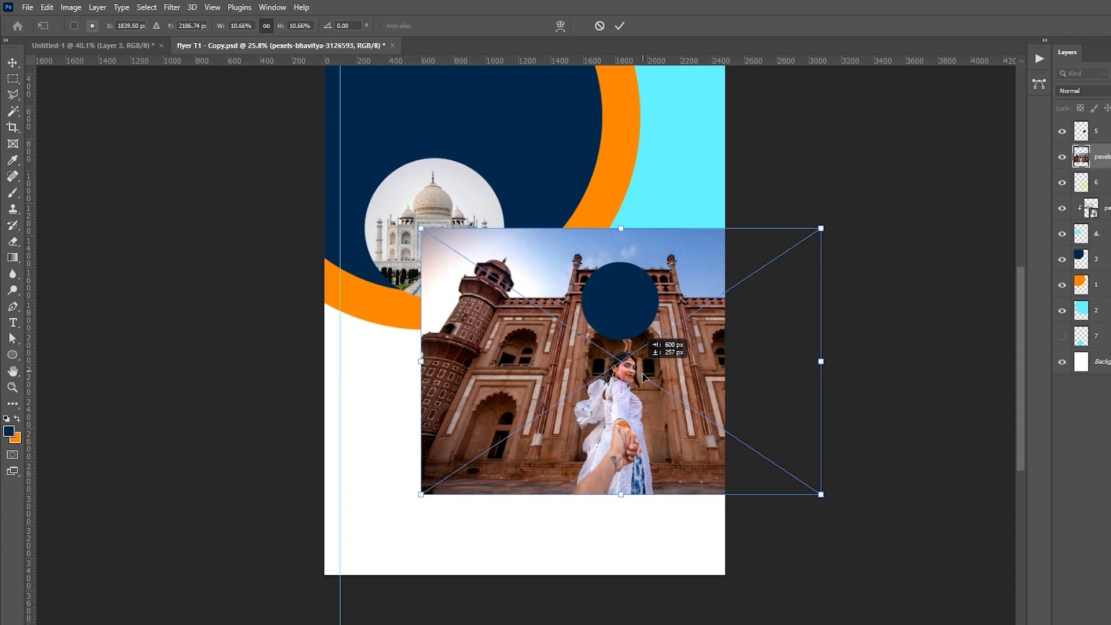
pyautogui.click(620, 26)
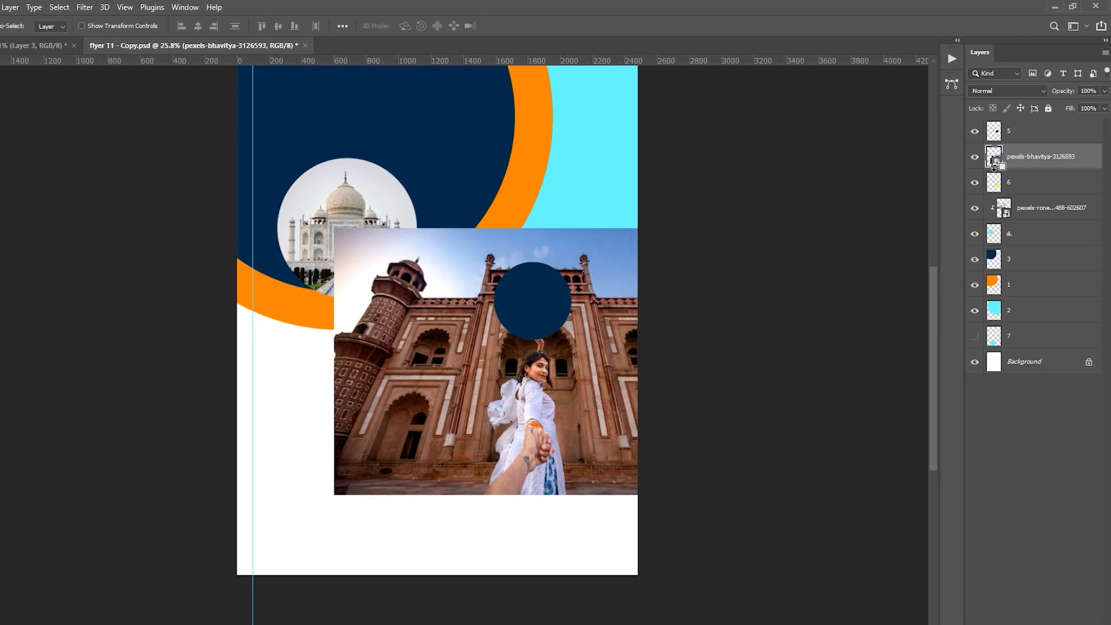
pyautogui.keyDown('alt'); pyautogui.click(995, 165); pyautogui.keyUp('alt')
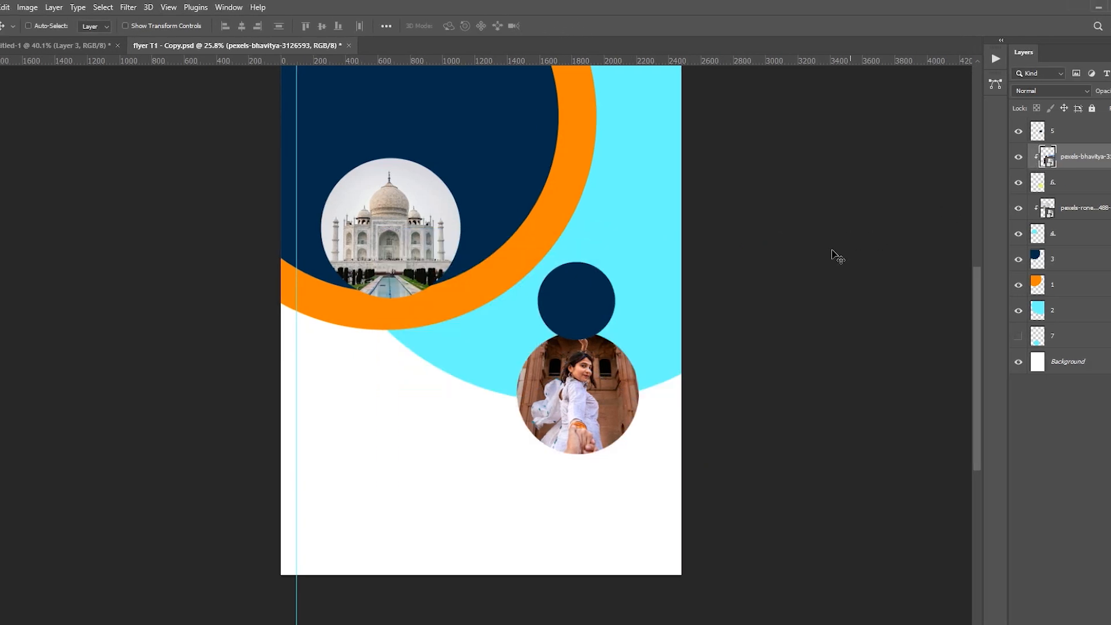
# Step: Scale the clipped red monument photo down to about 1174 by 783 px and position it inside its circle
pyautogui.hotkey('ctrl', 't')
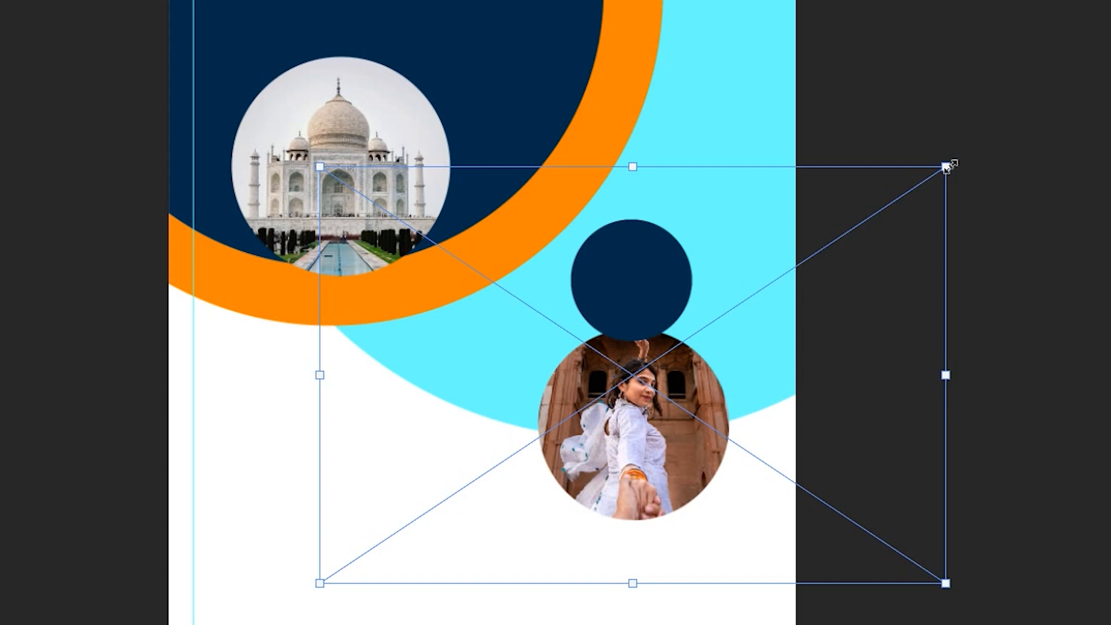
pyautogui.moveTo(820, 228); pyautogui.dragTo(786, 251)
pyautogui.moveTo(892, 202); pyautogui.dragTo(784, 252)
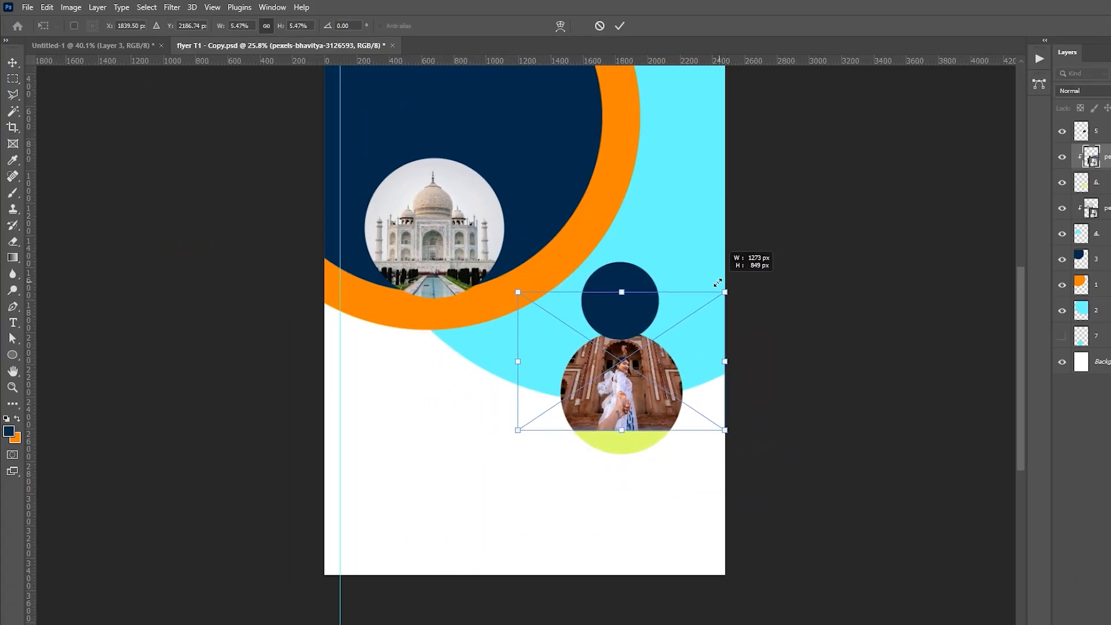
pyautogui.moveTo(717, 283); pyautogui.dragTo(717, 326)
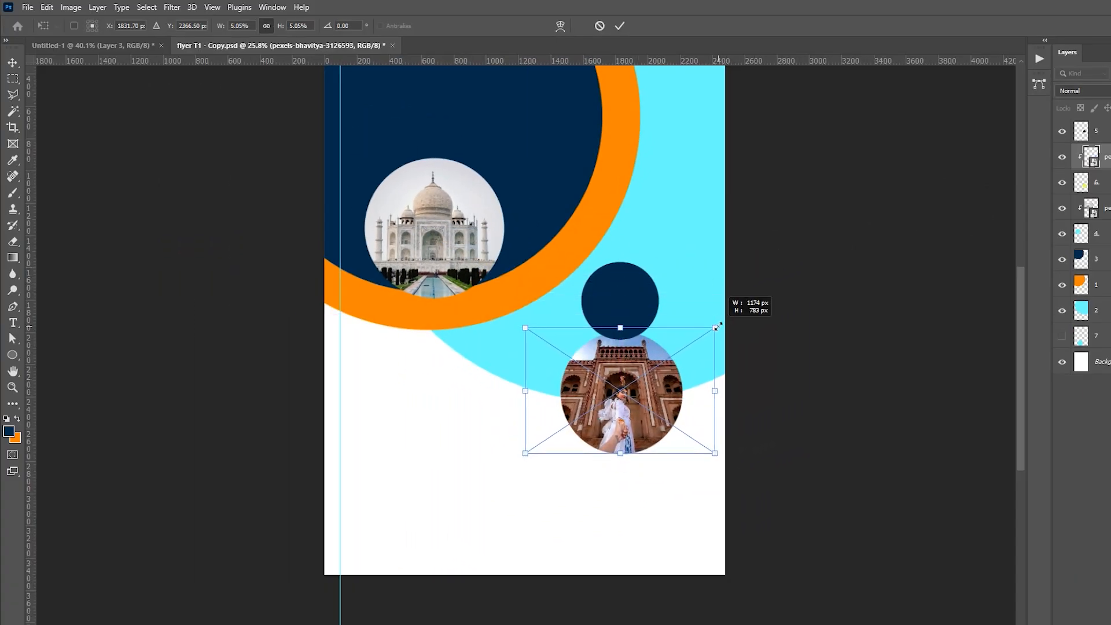
pyautogui.moveTo(631, 393); pyautogui.dragTo(631, 393)
pyautogui.press('Return')
# Step: Place the kayak sea photo above layer 2, enlarge it and position it so the boat sits beside the orange ring
pyautogui.moveTo(686, 285); pyautogui.dragTo(673, 318)
pyautogui.hotkey('ctrl', '0')
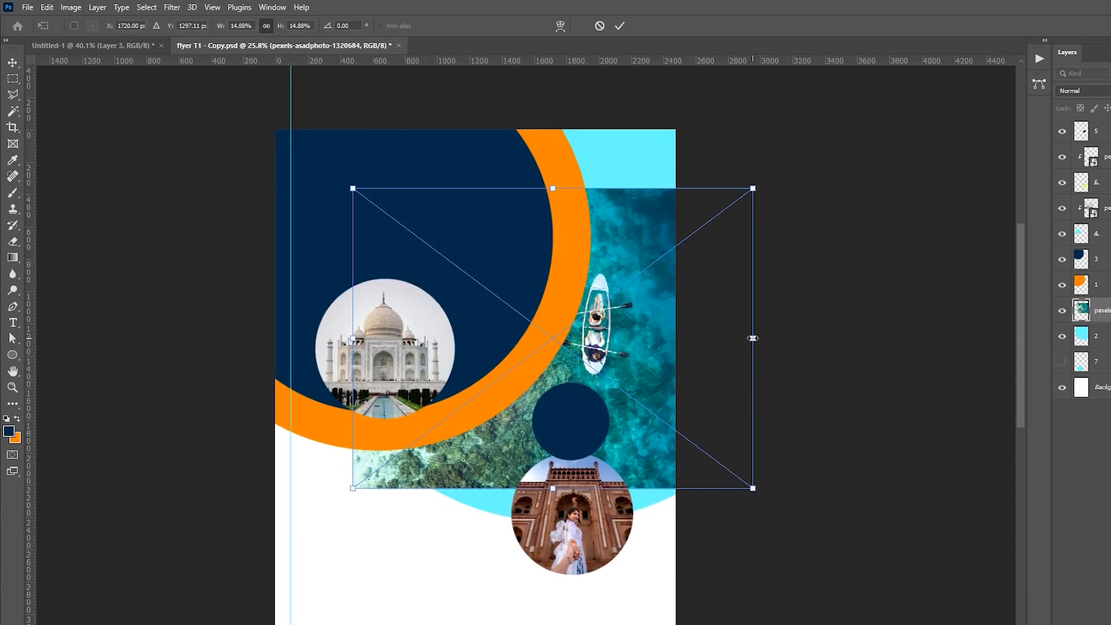
pyautogui.moveTo(753, 338); pyautogui.dragTo(789, 325)
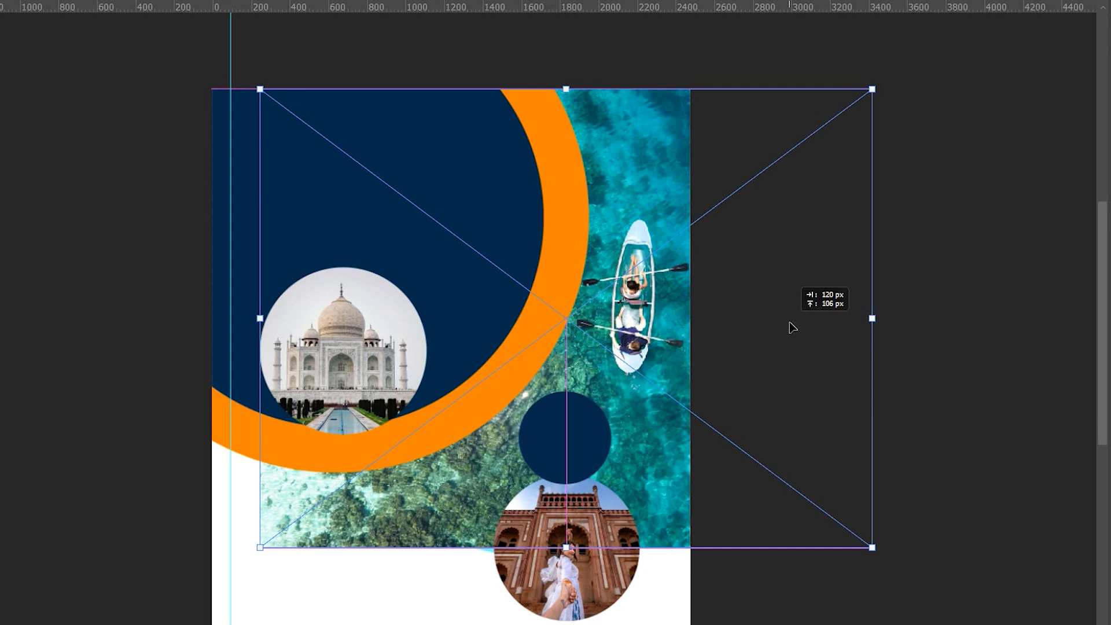
pyautogui.moveTo(870, 318); pyautogui.dragTo(880, 318)
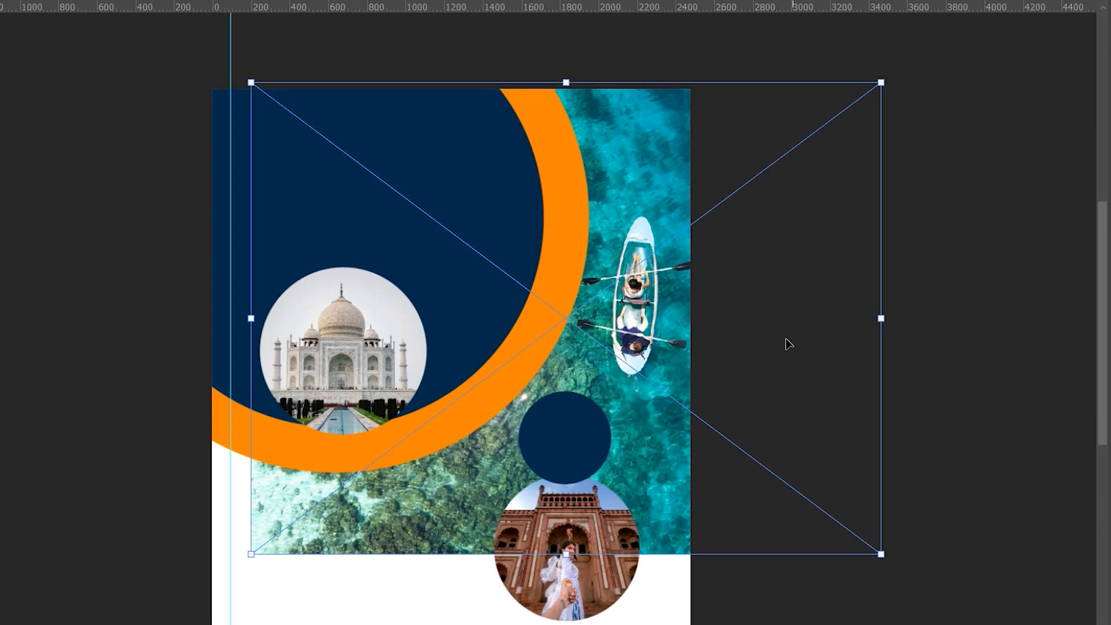
pyautogui.moveTo(789, 344); pyautogui.dragTo(777, 347)
pyautogui.moveTo(880, 320); pyautogui.dragTo(877, 321)
pyautogui.press('Return')
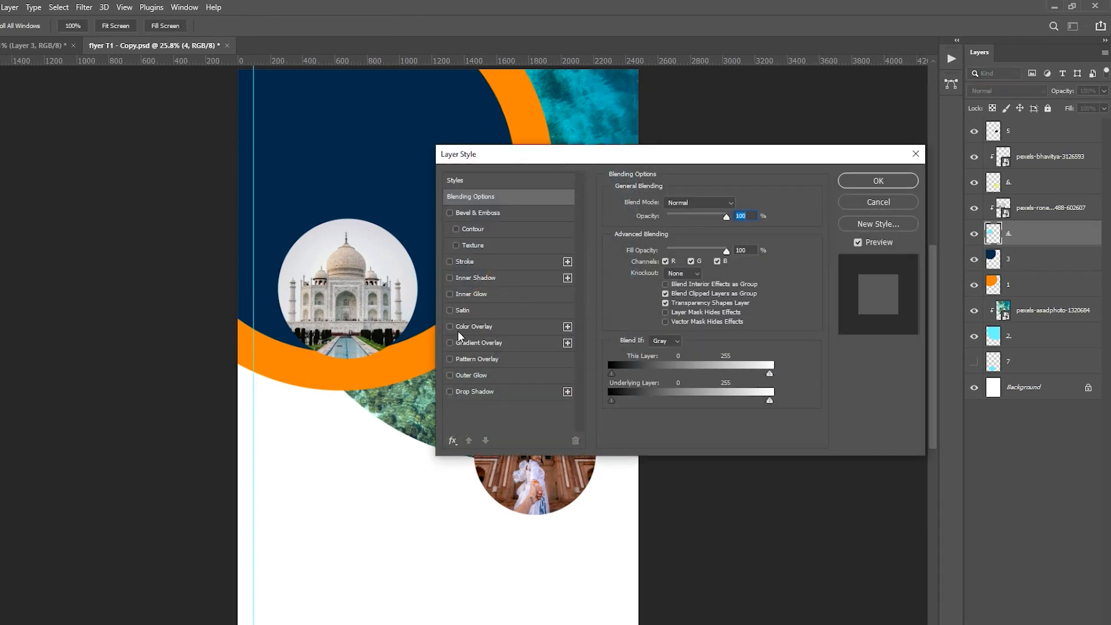
# Step: Add a 40 px white outside stroke to the Taj Mahal circle on layer 4
pyautogui.click(450, 262)
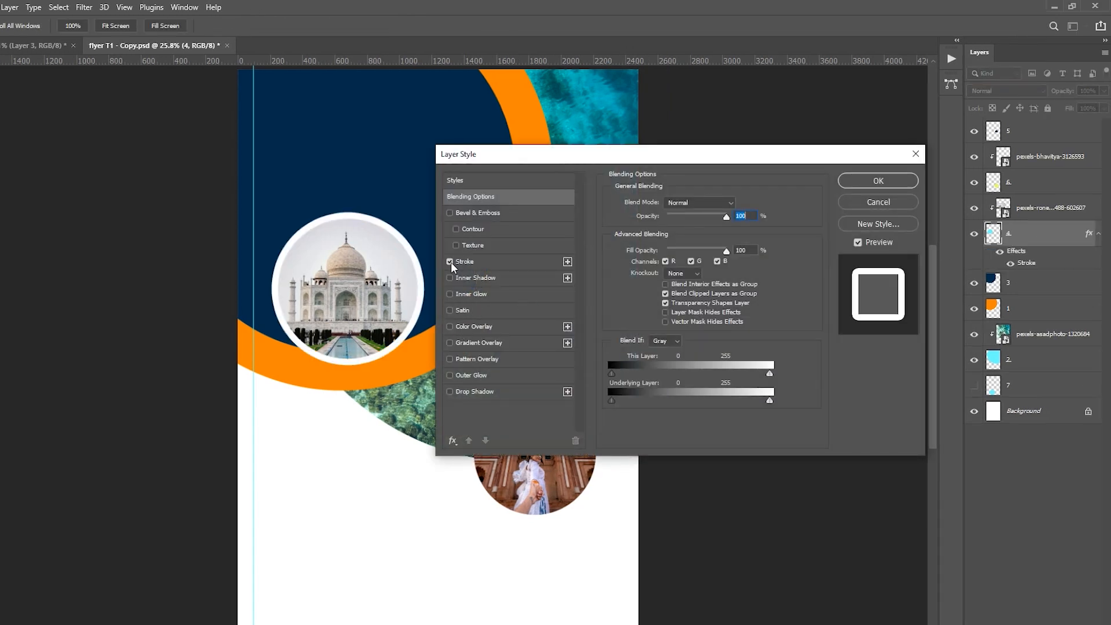
pyautogui.click(537, 262)
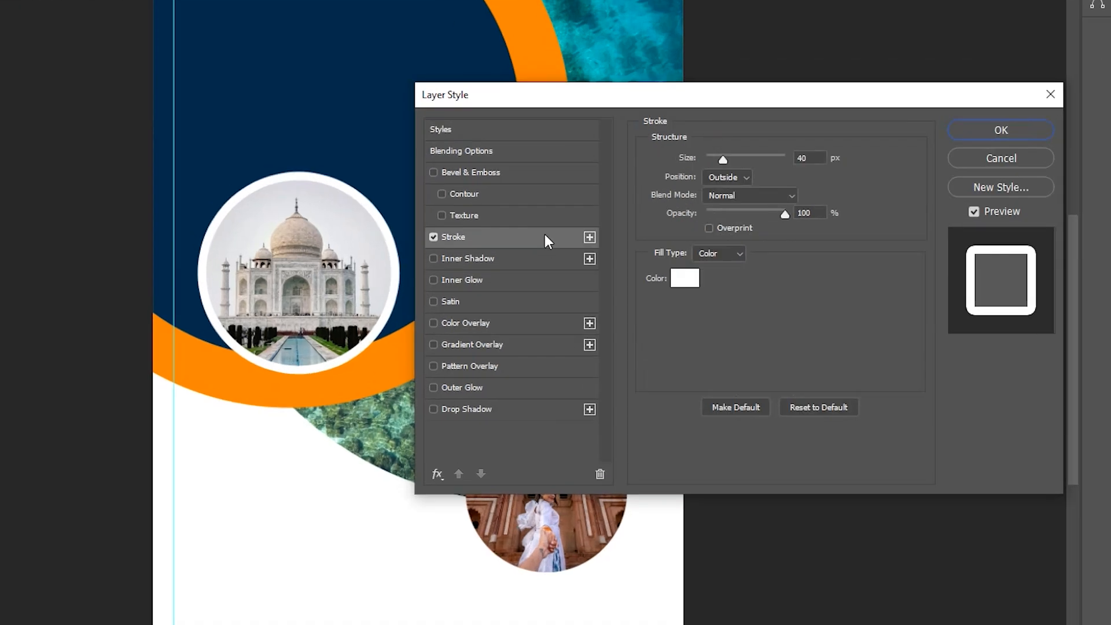
pyautogui.click(1033, 130)
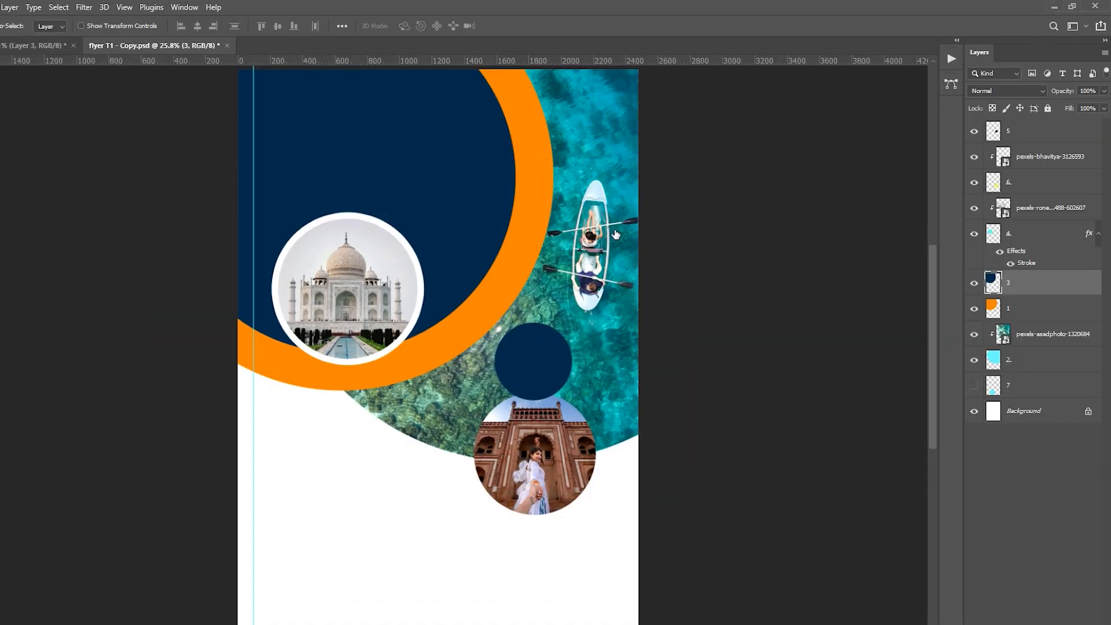
# Step: Add a white stroke to the large navy circle on layer 3
pyautogui.doubleClick(1051, 283)
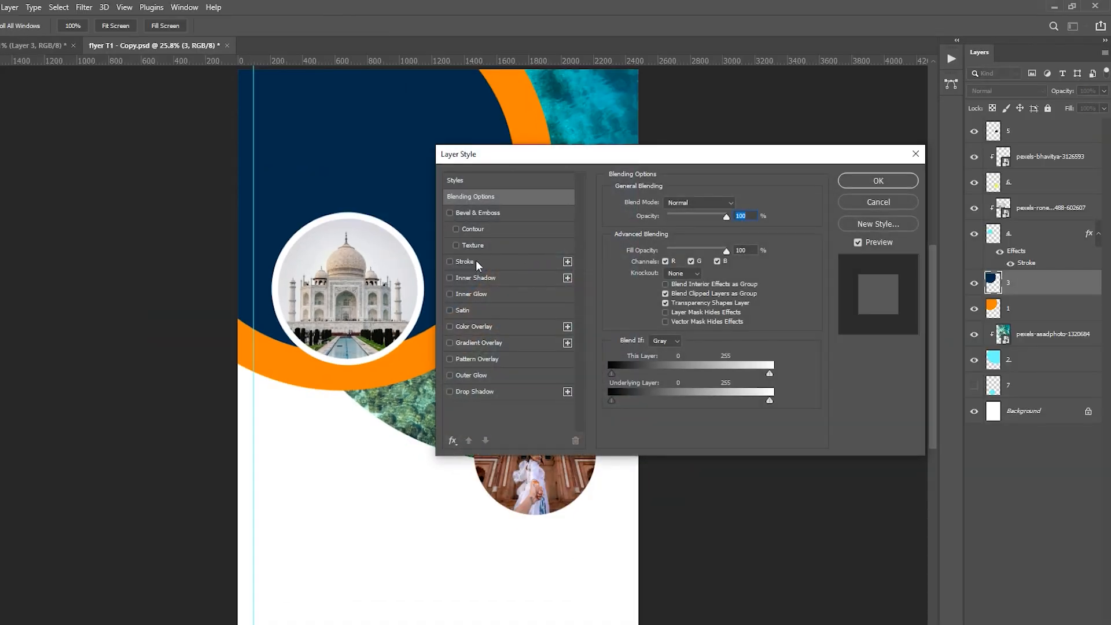
pyautogui.click(451, 261)
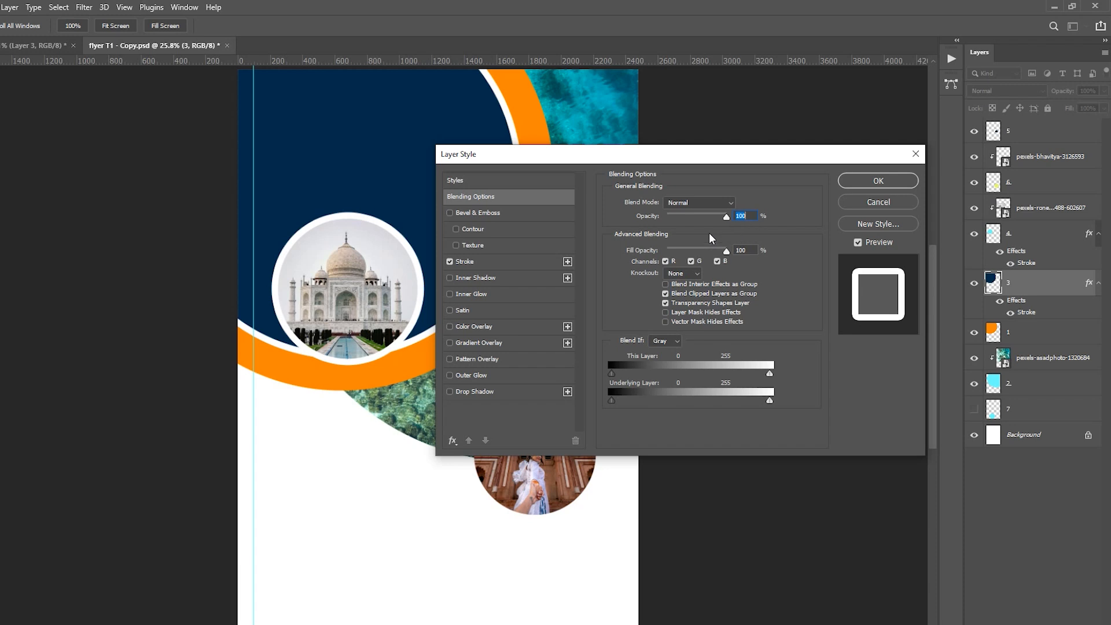
pyautogui.click(539, 262)
pyautogui.press('Return')
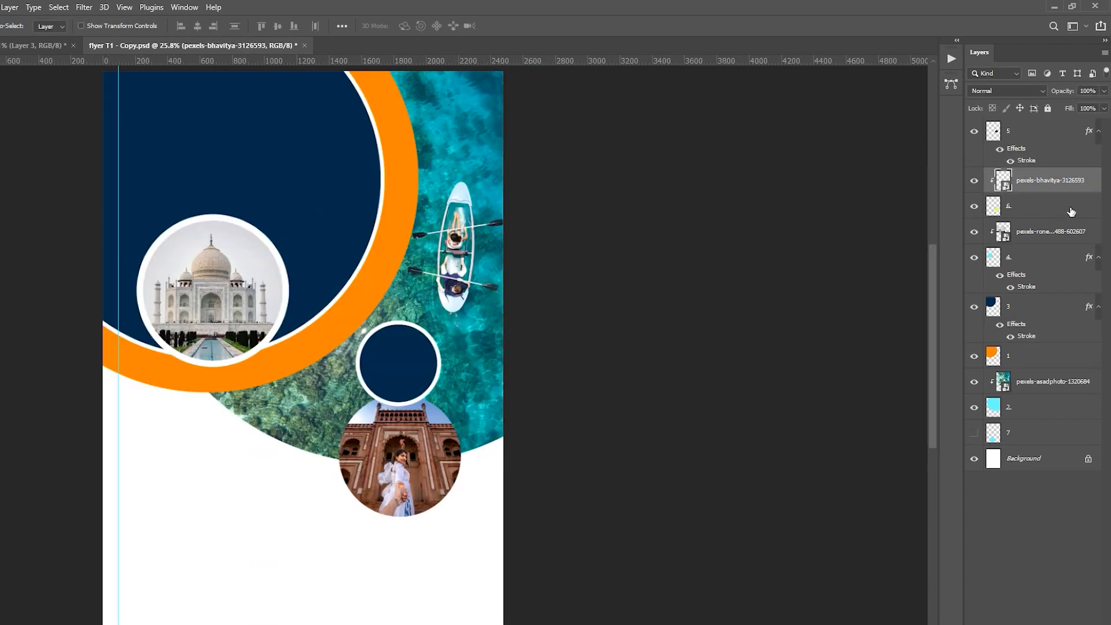
# Step: Add a 40 px white outside stroke to the red monument photo circle on layer 6
pyautogui.click(1072, 212)
pyautogui.doubleClick(1066, 212)
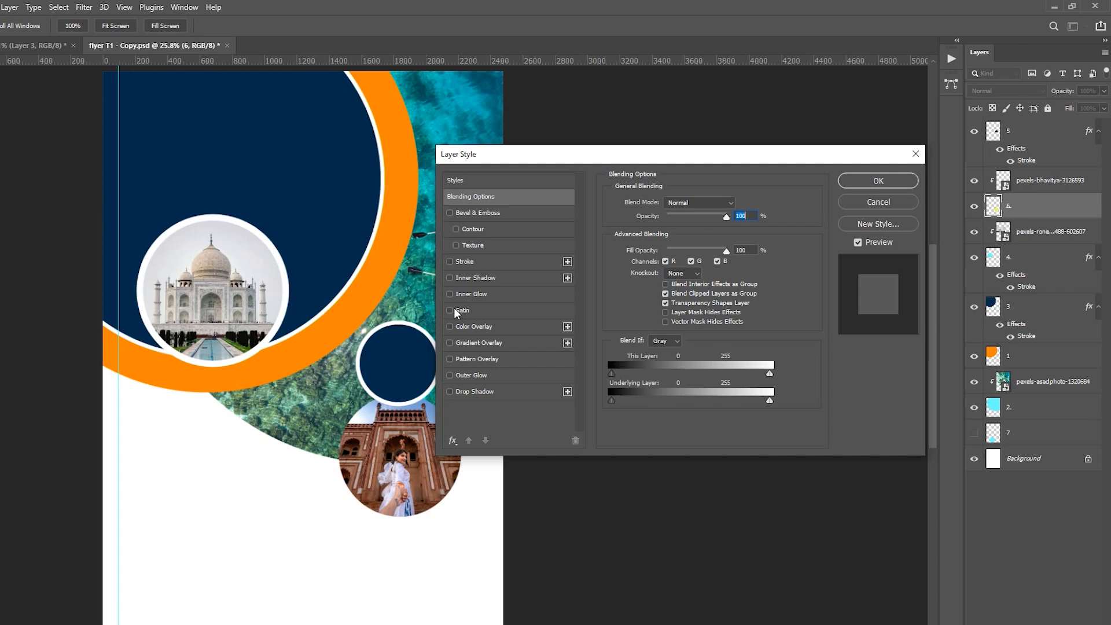
pyautogui.click(450, 261)
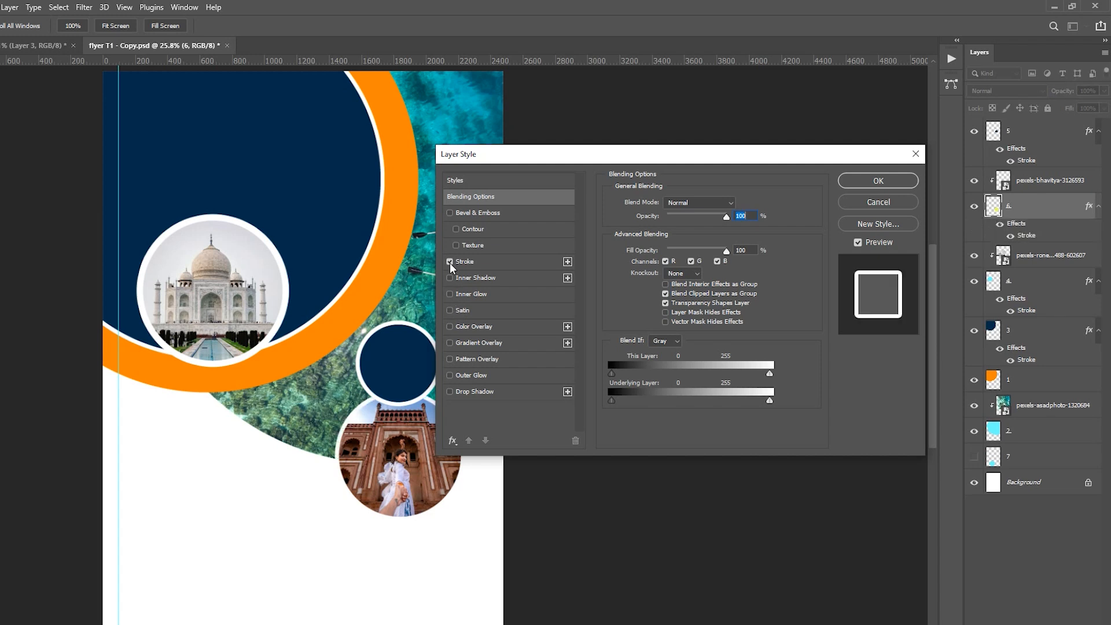
pyautogui.click(484, 260)
pyautogui.moveTo(735, 204); pyautogui.dragTo(679, 202)
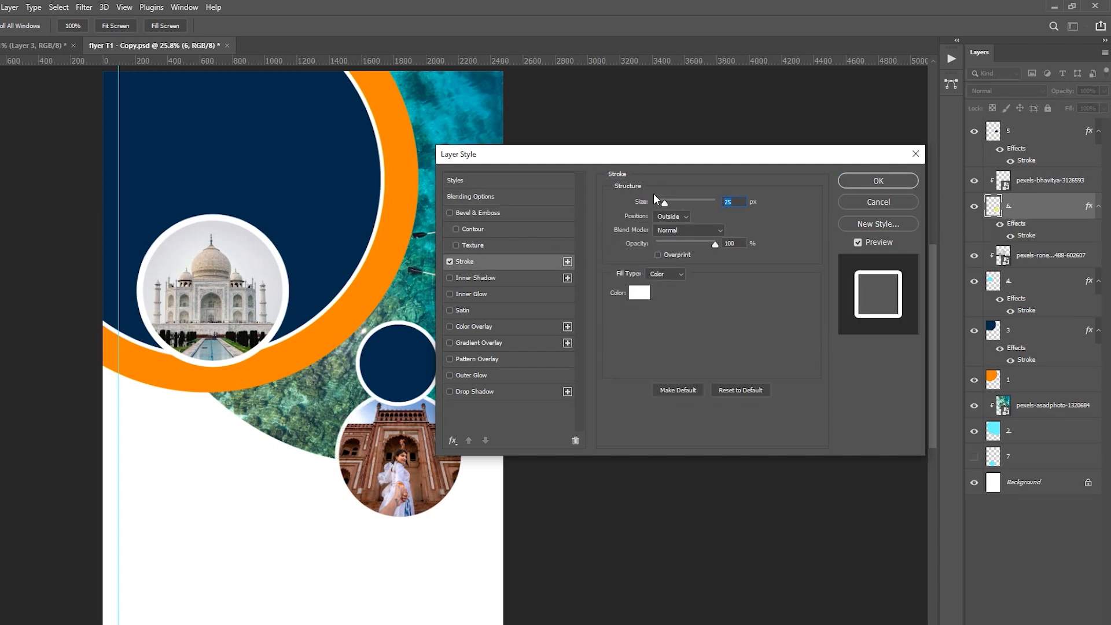
pyautogui.write('40')
pyautogui.press('Return')
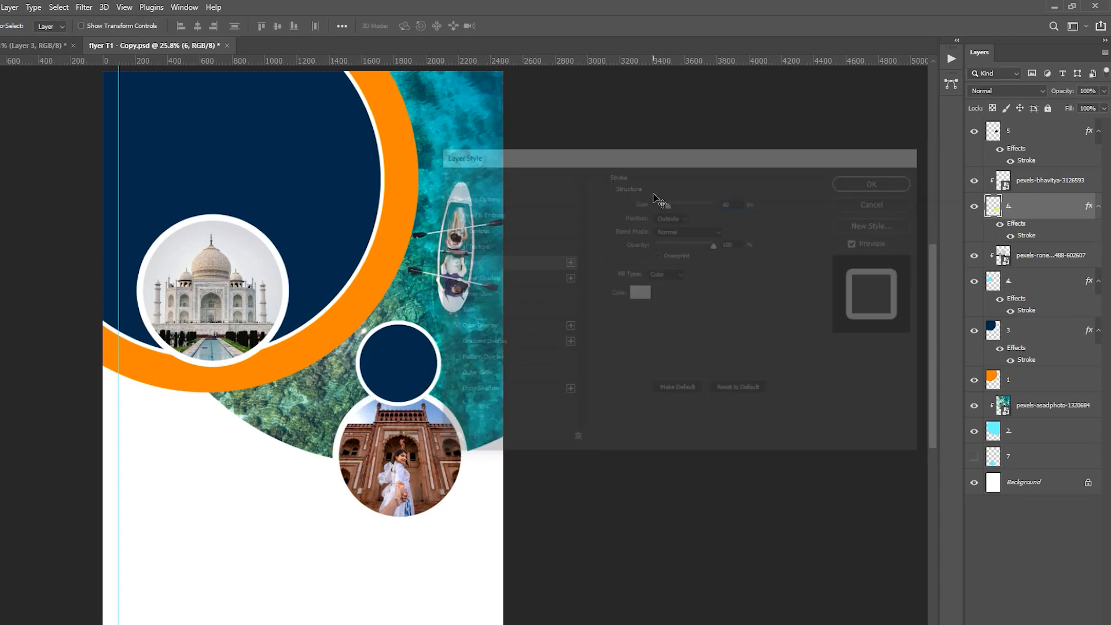
# Step: Add a drop shadow to the small navy circle on layer 5 with 17% opacity, 164 px distance, 1% spread and 90 px size
pyautogui.hscroll(-5, 529, 268)
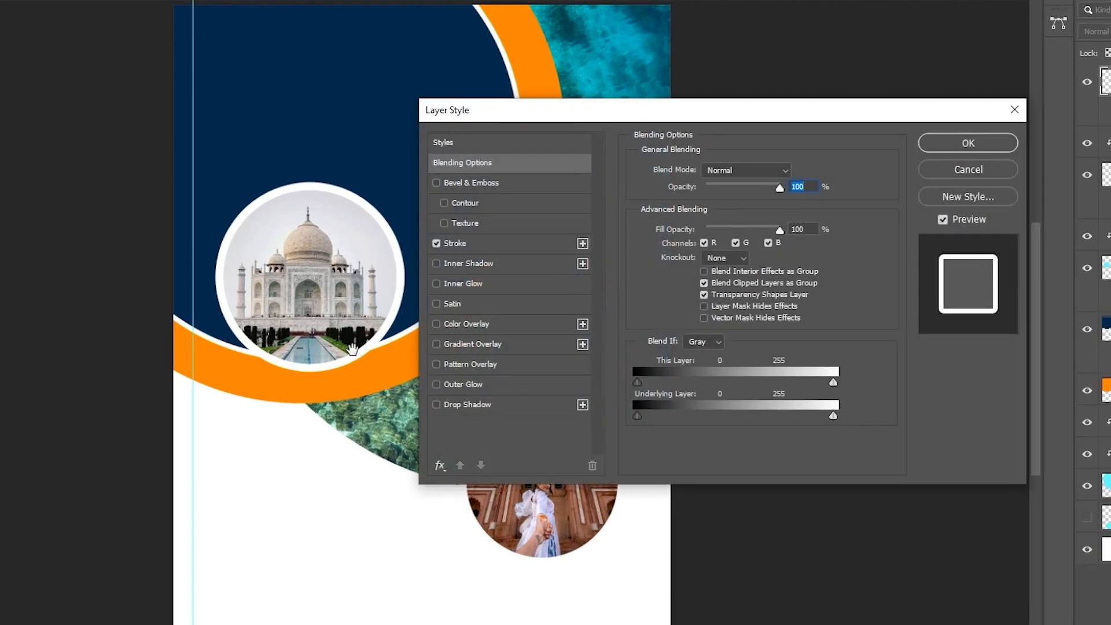
pyautogui.moveTo(382, 346); pyautogui.dragTo(109, 392)
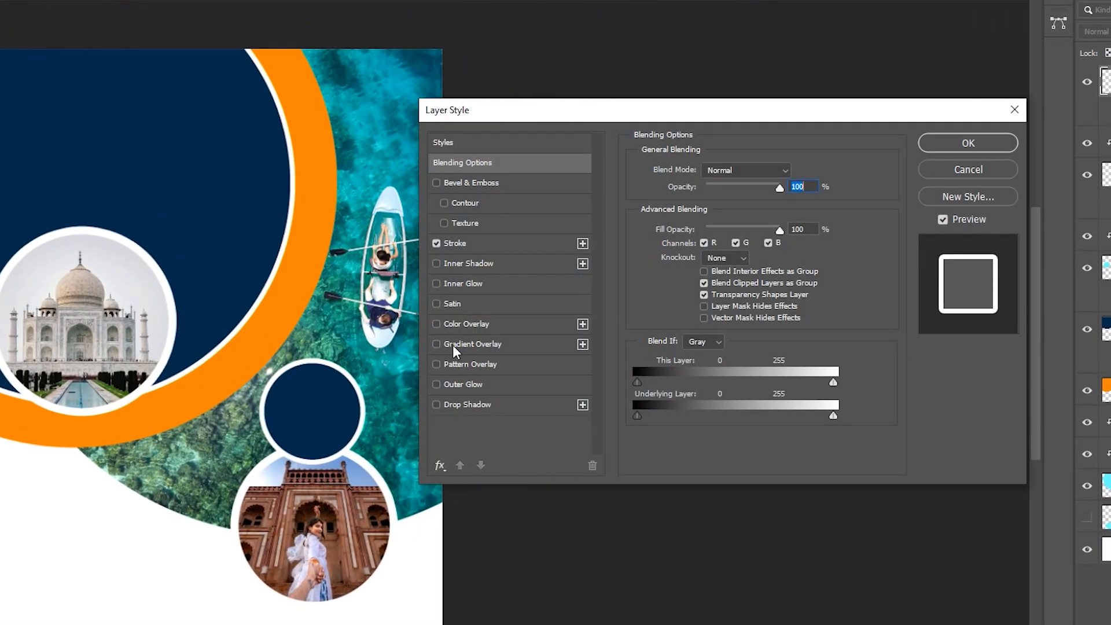
pyautogui.click(437, 405)
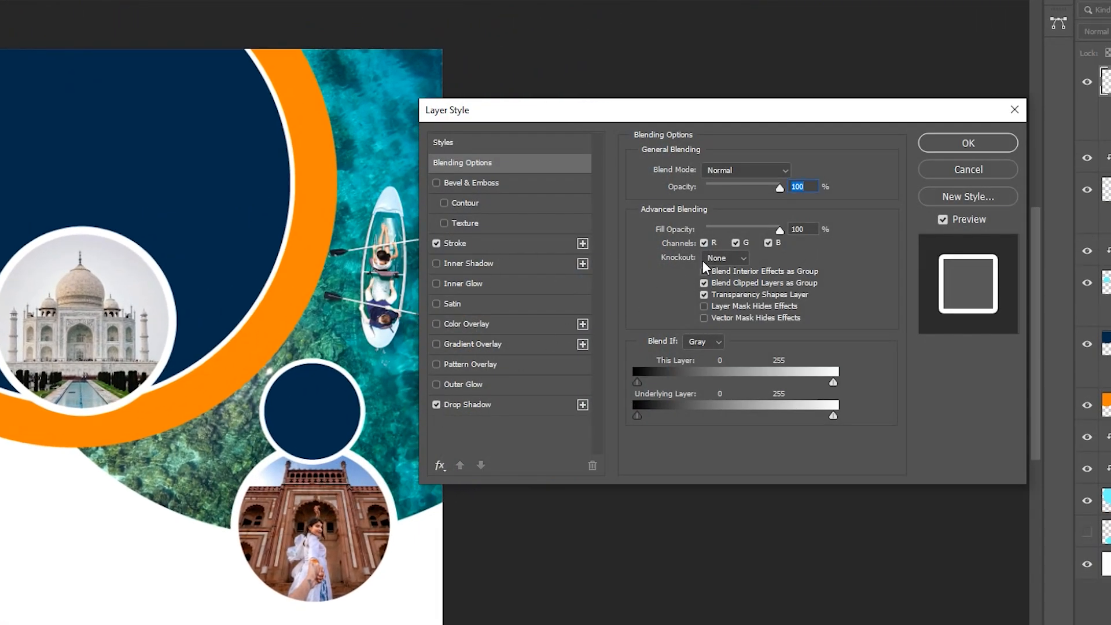
pyautogui.click(517, 407)
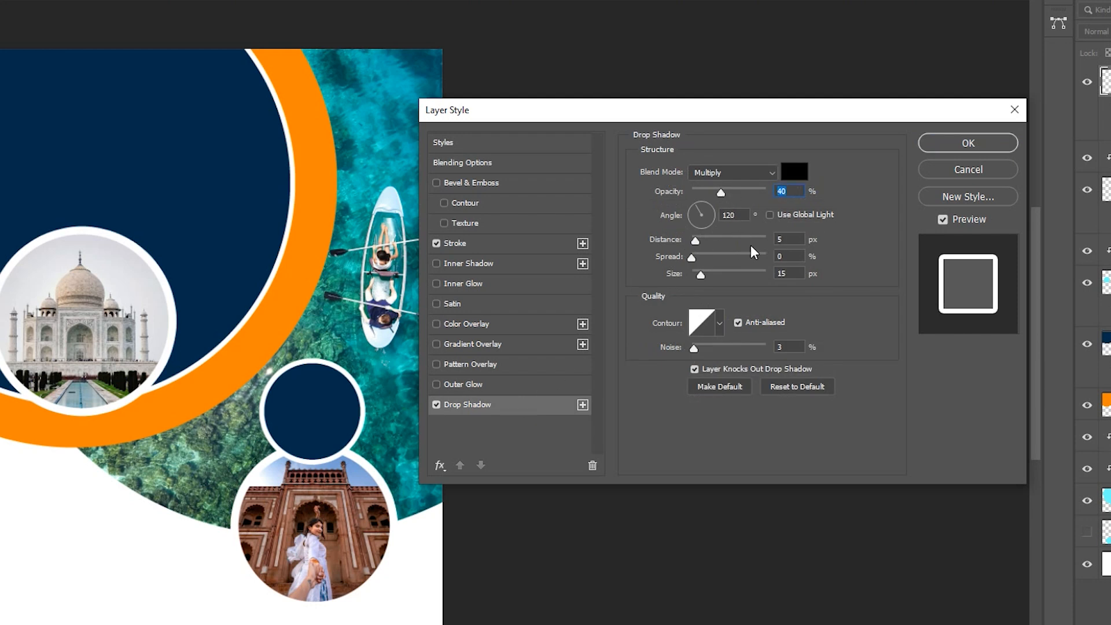
pyautogui.write('17')
pyautogui.write('164')
pyautogui.press('Tab')
pyautogui.write('1')
pyautogui.press('Tab')
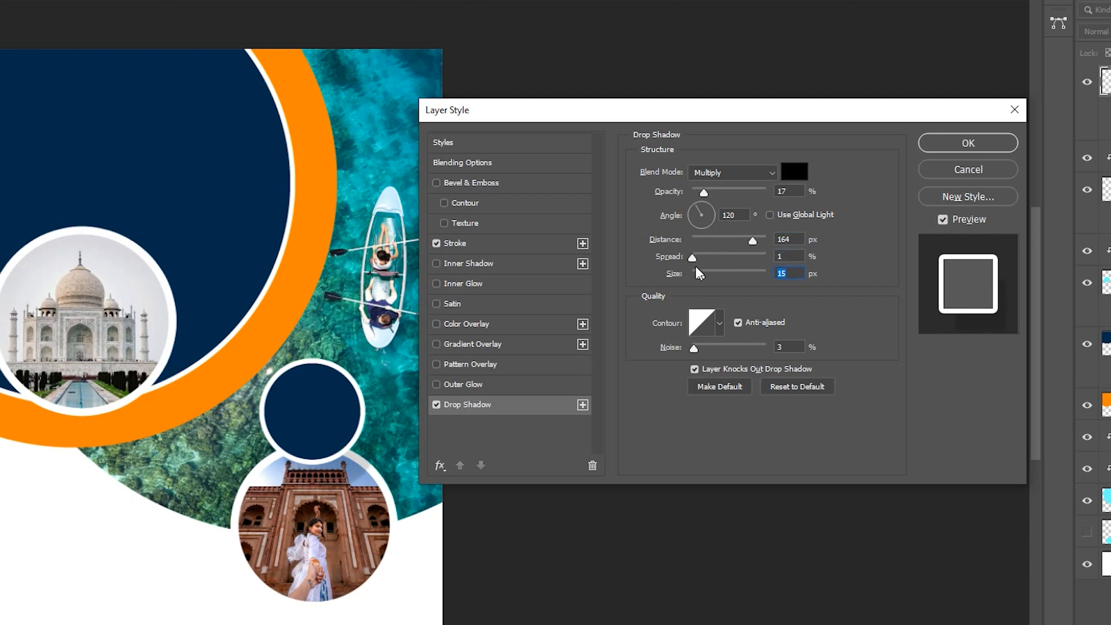
pyautogui.write('90')
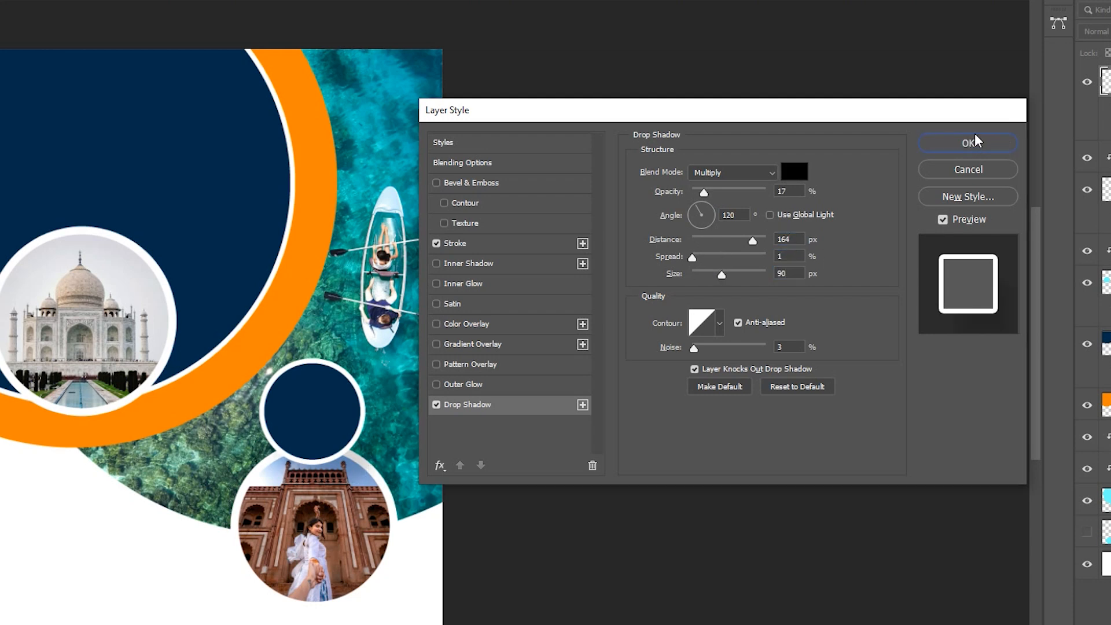
pyautogui.click(969, 143)
# Step: Give the Taj Mahal circle on layer 4 a drop shadow with 47% opacity, 164 px distance, 1% spread and 180 px size
pyautogui.hotkey('ctrl', '0')
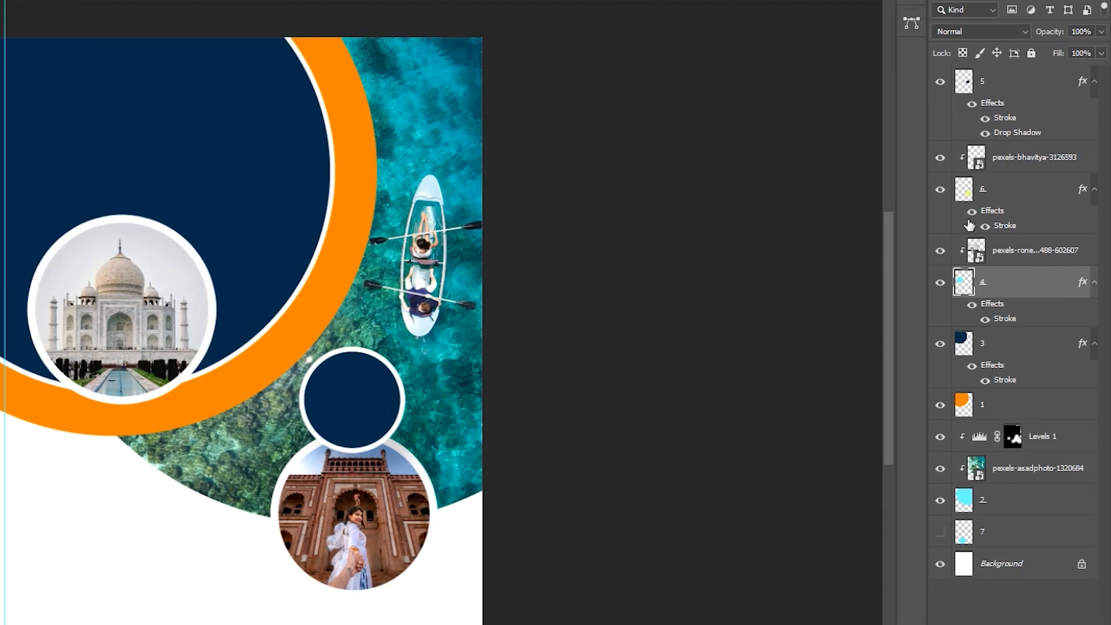
pyautogui.doubleClick(969, 225)
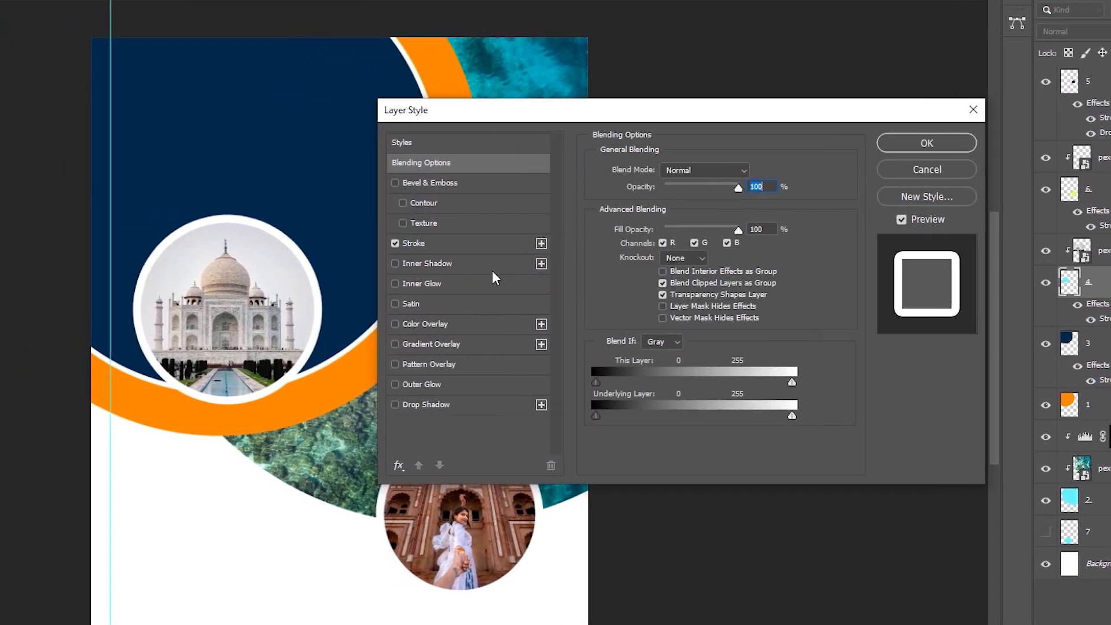
pyautogui.click(461, 401)
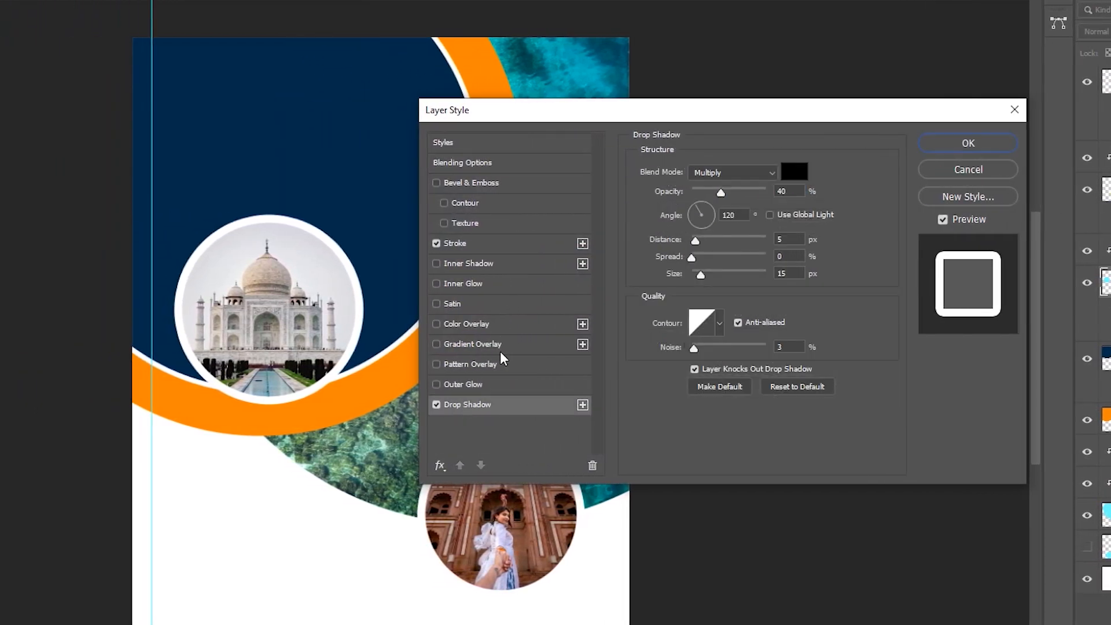
pyautogui.click(793, 193)
pyautogui.moveTo(793, 192); pyautogui.dragTo(627, 167)
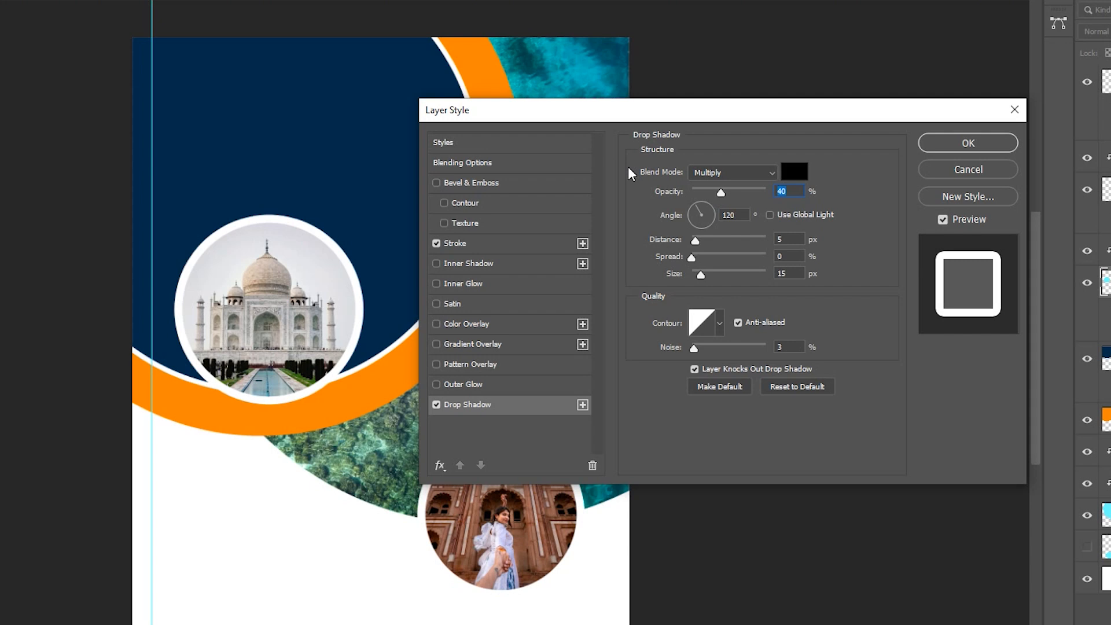
pyautogui.write('47')
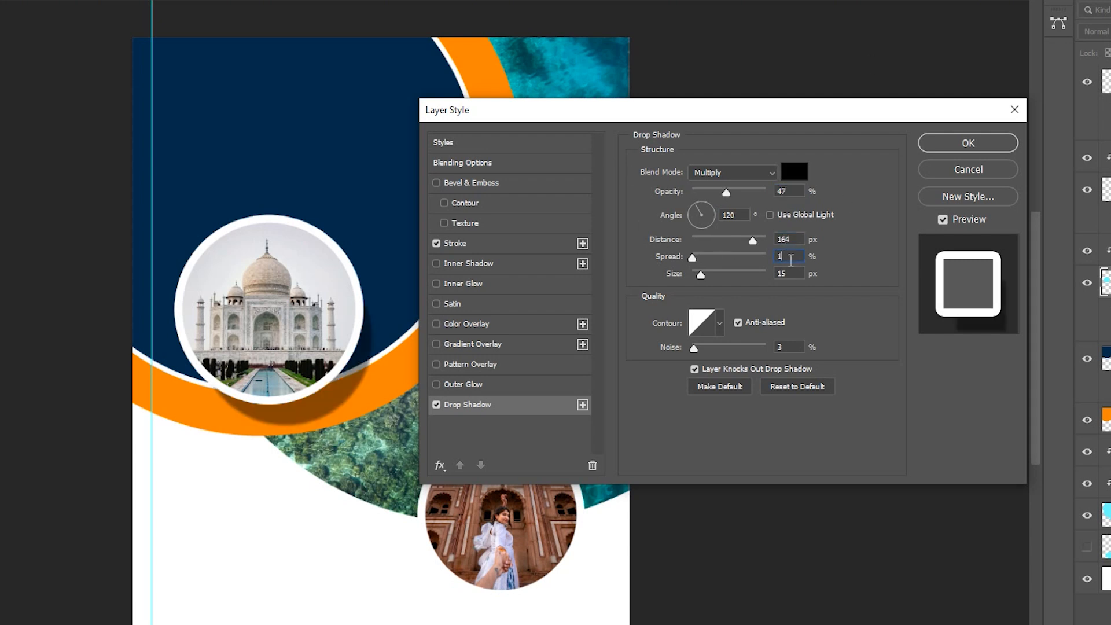
pyautogui.press('Tab')
pyautogui.write('180')
# Step: Set the Taj Mahal circle's shadow angle to 90° and apply the layer style
pyautogui.moveTo(740, 215); pyautogui.dragTo(646, 290)
pyautogui.hotkey('shift', 'Down')
pyautogui.hotkey('shift', 'Down')
pyautogui.hotkey('shift', 'Down')
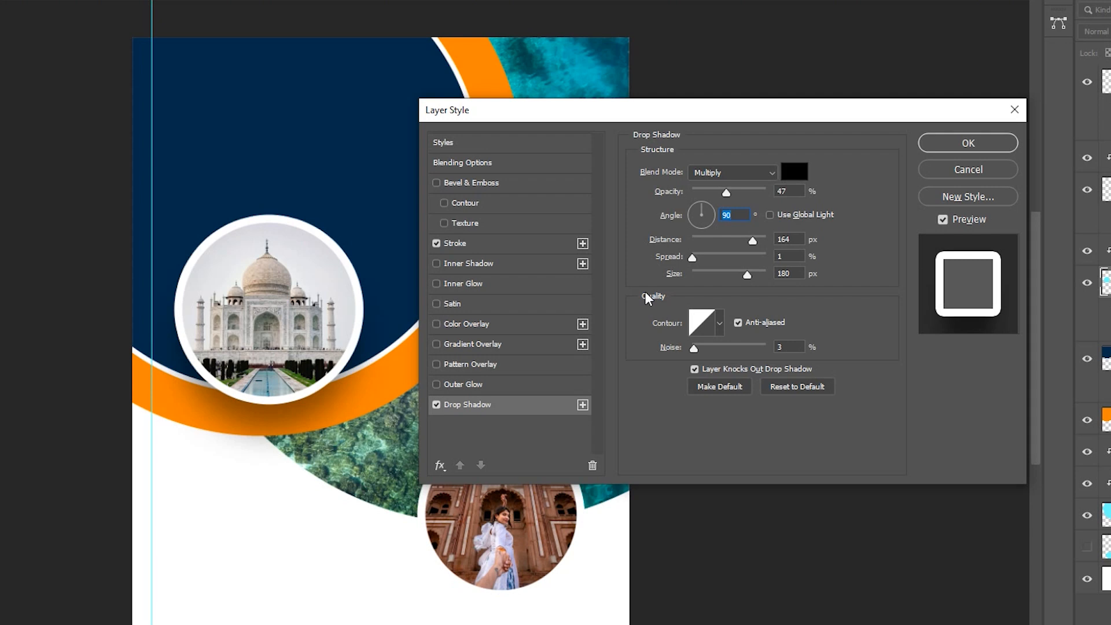
pyautogui.click(989, 152)
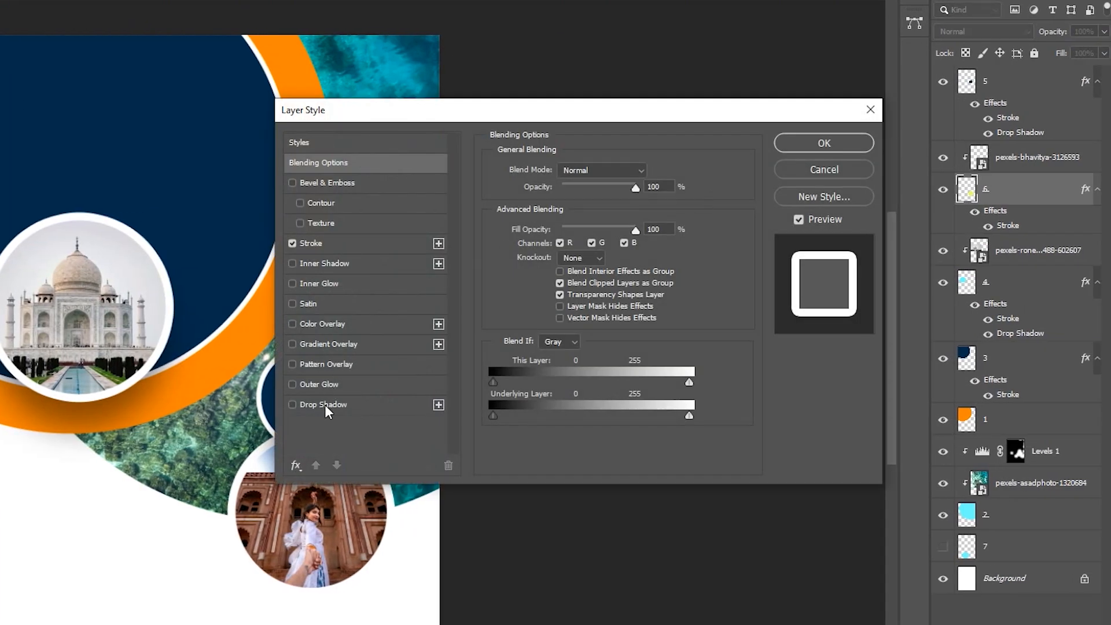
# Step: Add a drop shadow to layer 6 with 60% opacity, 71 px distance, 1% spread and 161 px size, and save the flyer
pyautogui.click(325, 405)
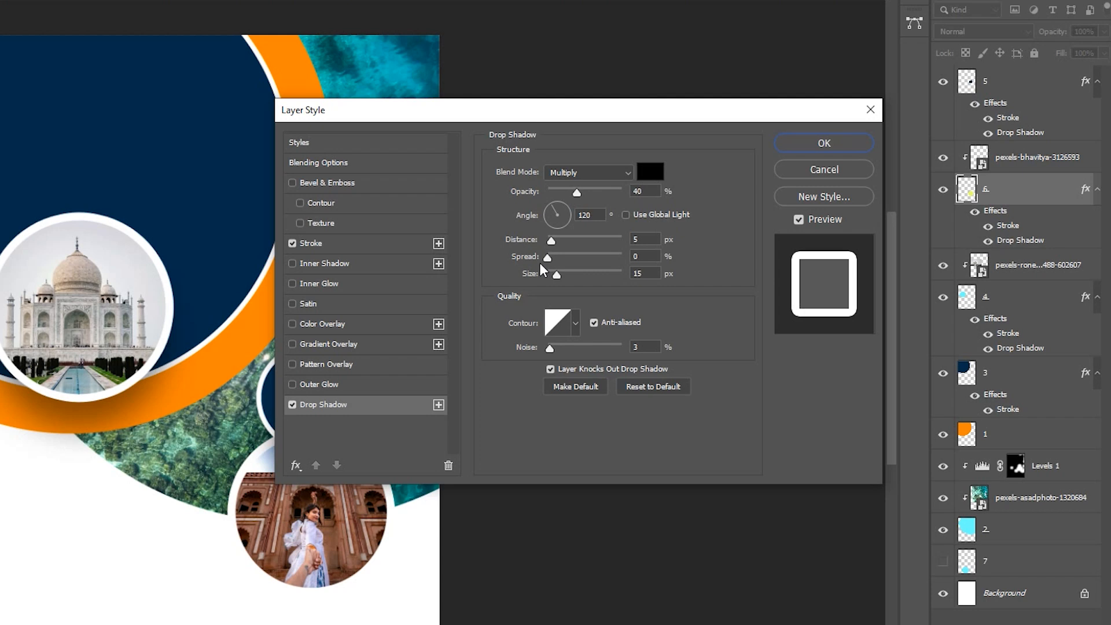
pyautogui.moveTo(647, 191); pyautogui.dragTo(574, 187)
pyautogui.write('60')
pyautogui.moveTo(647, 239); pyautogui.dragTo(582, 269)
pyautogui.write('711')
pyautogui.moveTo(650, 273); pyautogui.dragTo(623, 226)
pyautogui.write('161')
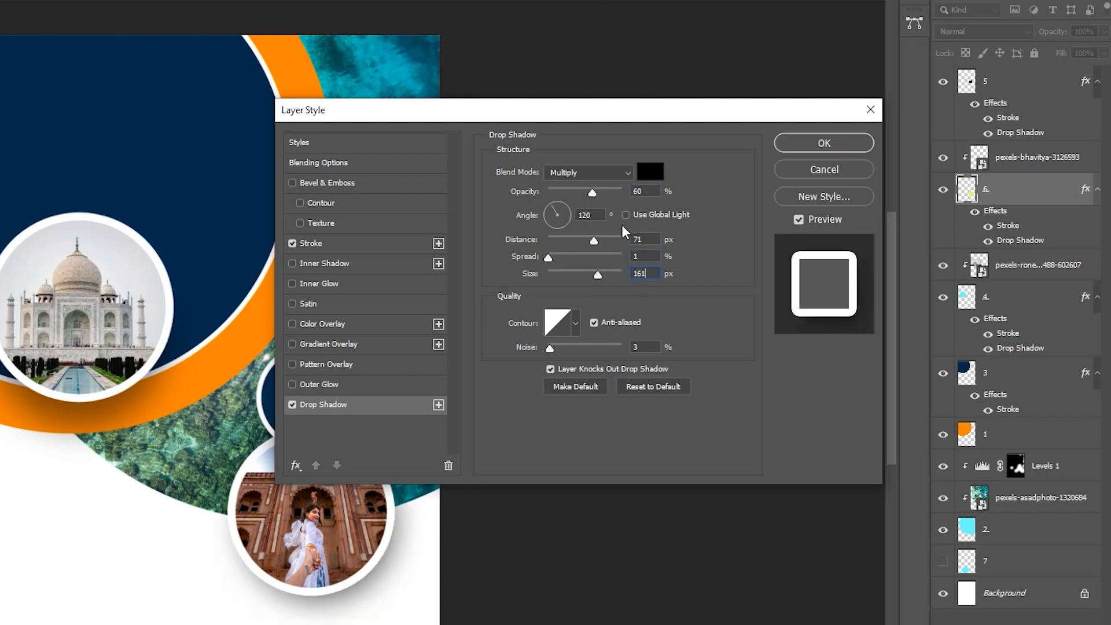
pyautogui.click(822, 141)
pyautogui.moveTo(538, 286); pyautogui.dragTo(569, 208)
pyautogui.hotkey('ctrl', 's')
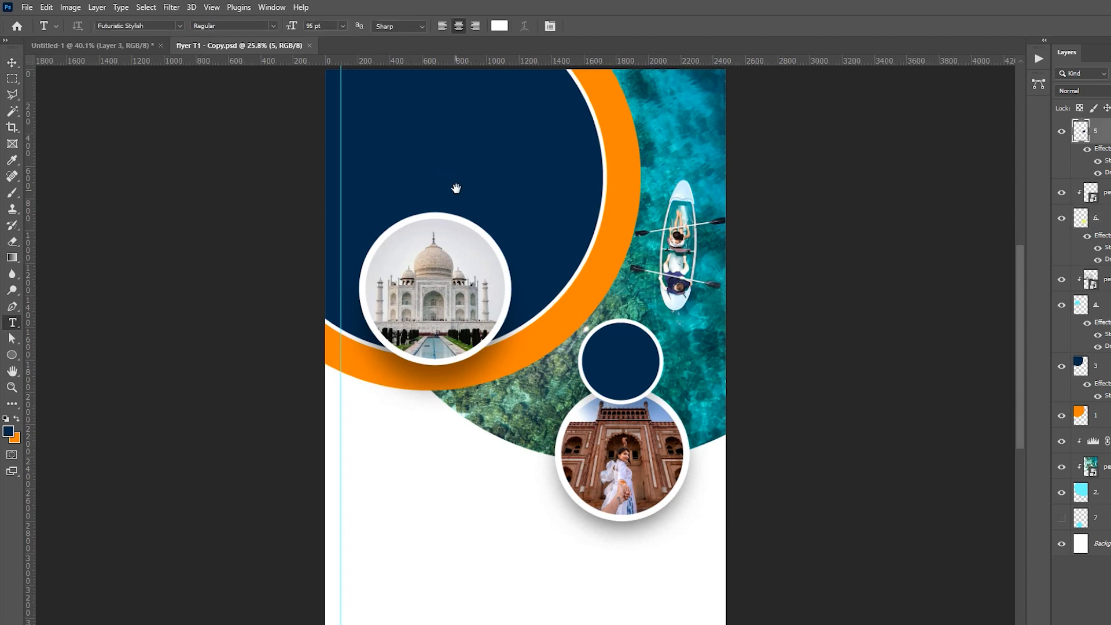
# Step: Add the text "Travel" in 95 pt Futuristic Stylish inside the large navy circle, above the Taj Mahal photo
pyautogui.moveTo(456, 188); pyautogui.dragTo(543, 207)
pyautogui.press('z')
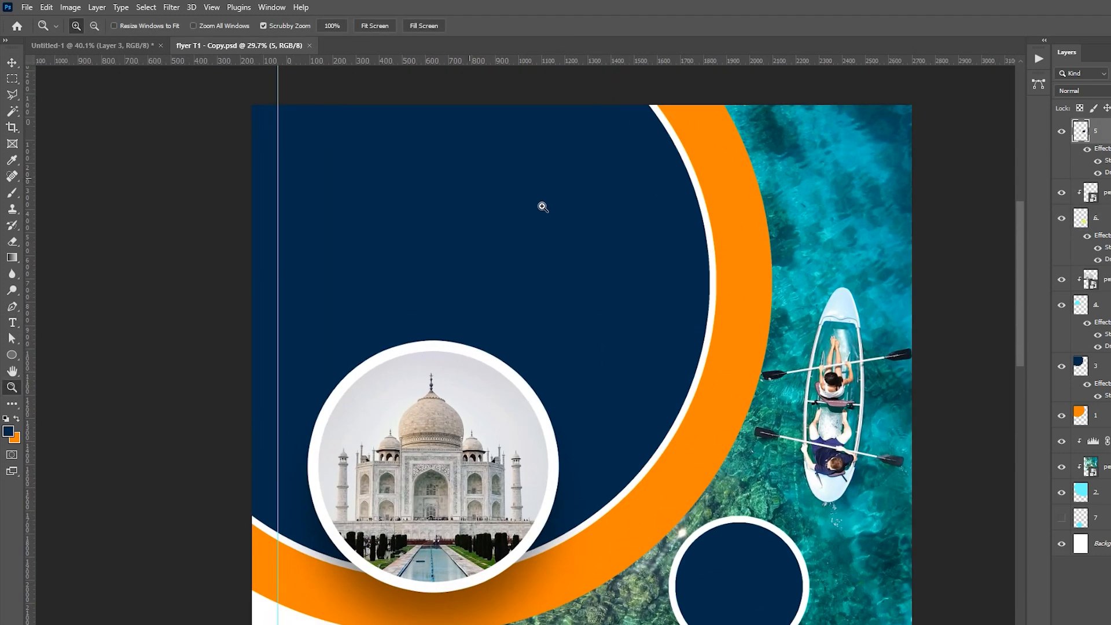
pyautogui.press('t')
pyautogui.moveTo(326, 162); pyautogui.dragTo(677, 282)
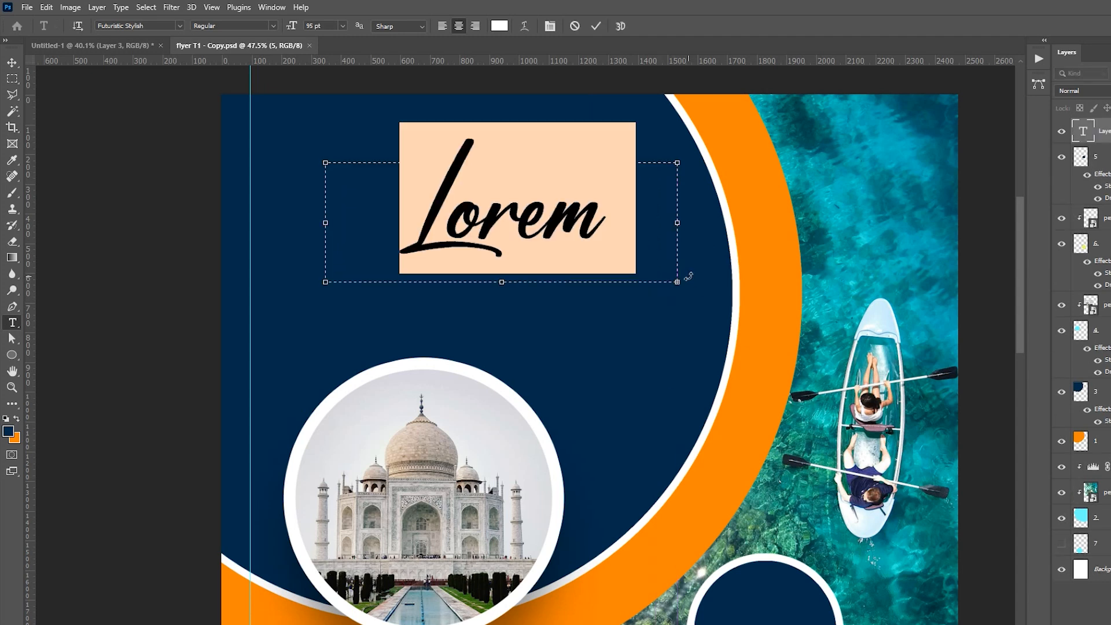
pyautogui.write('T')
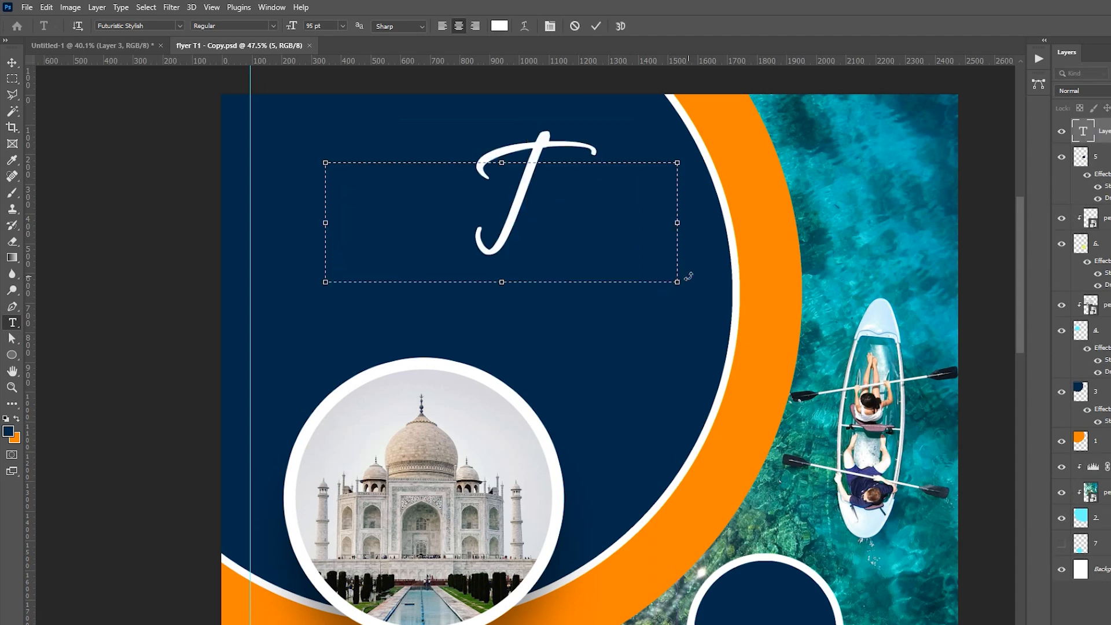
pyautogui.write('ravel')
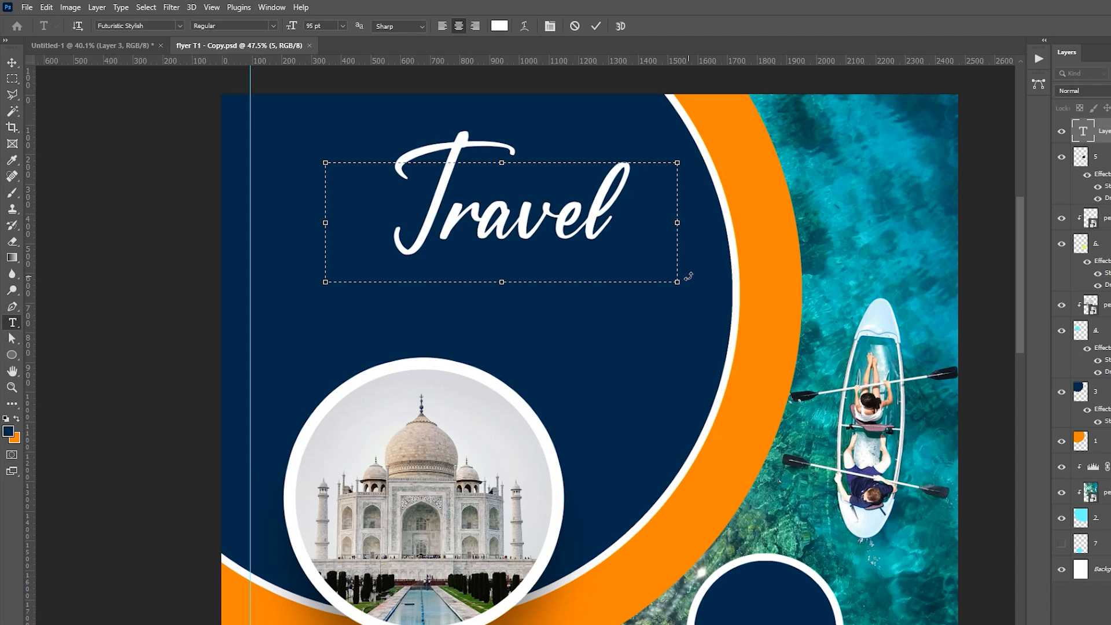
# Step: Recolour the "Travel" title with the orange sampled from the ring and shift it slightly left within the navy circle
pyautogui.moveTo(610, 203); pyautogui.dragTo(408, 206)
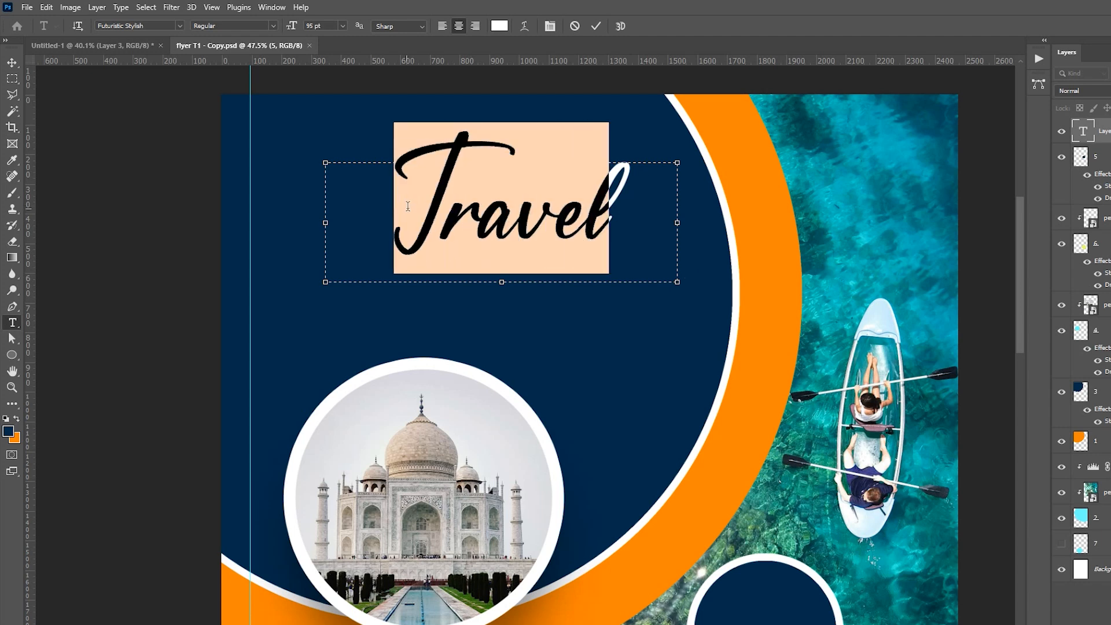
pyautogui.click(500, 26)
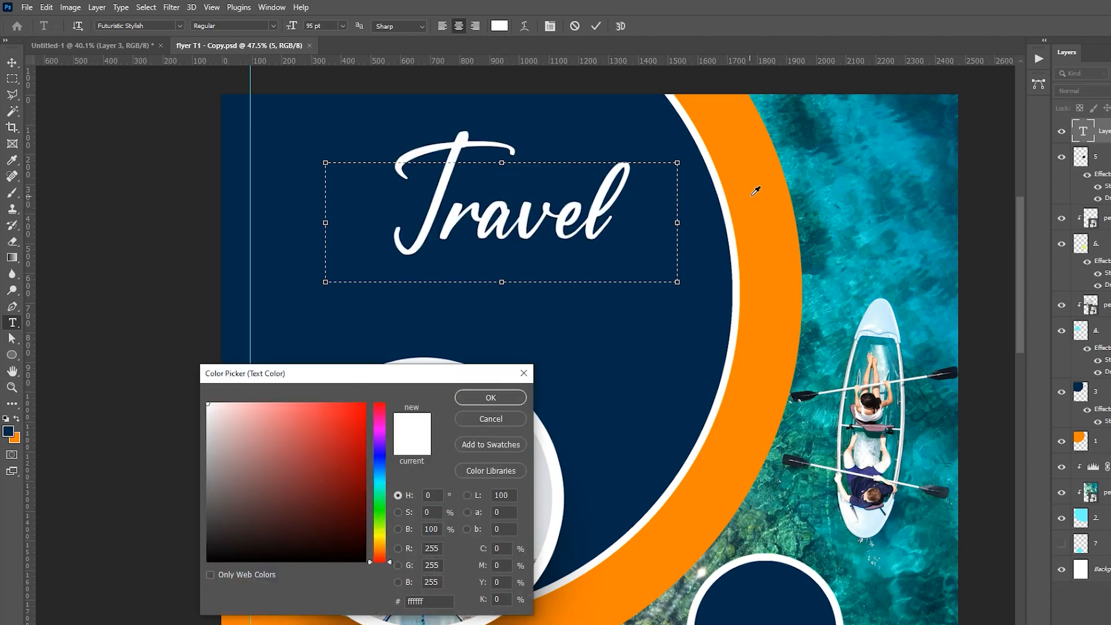
pyautogui.click(758, 189)
pyautogui.click(496, 400)
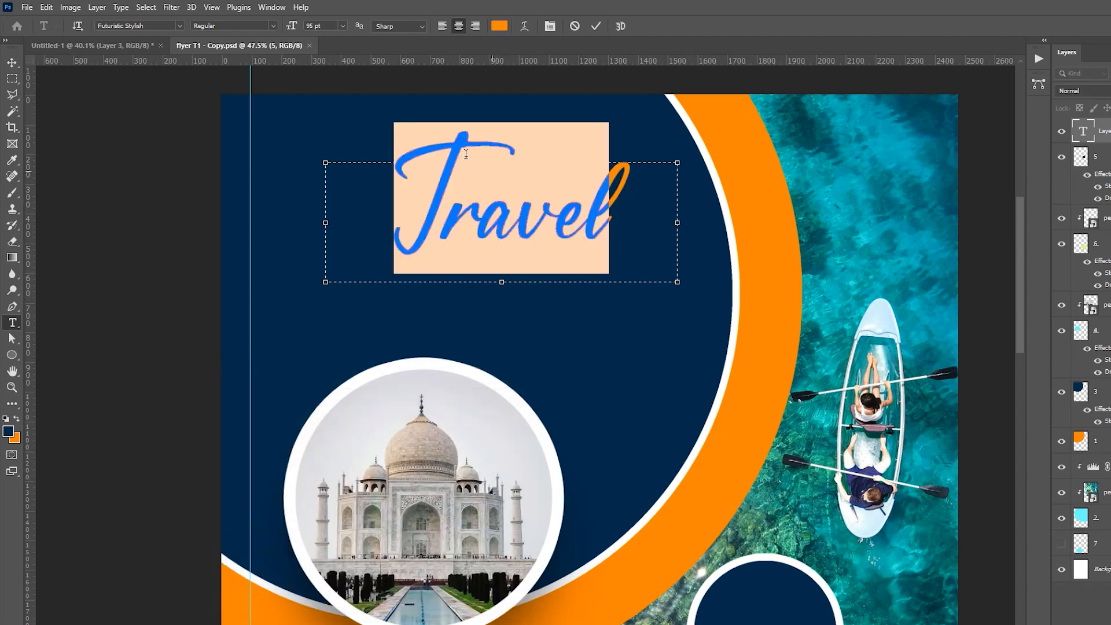
pyautogui.click(595, 27)
pyautogui.press('v')
pyautogui.moveTo(602, 219); pyautogui.dragTo(515, 230)
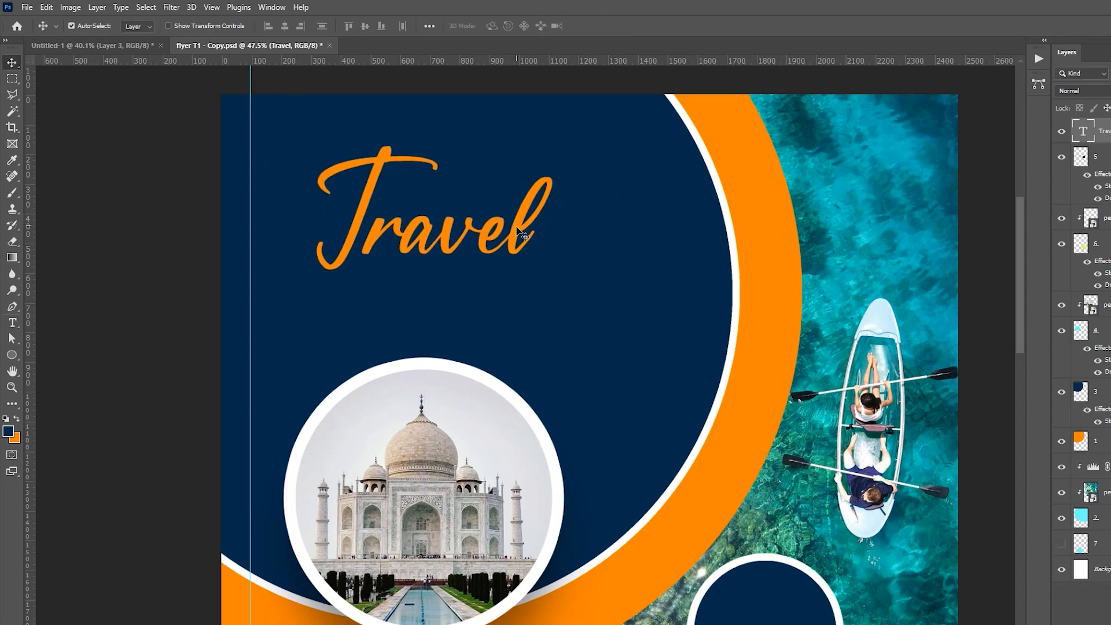
# Step: Add a white 25 pt Futura Bk BT text box reading "THE WORLD" below the "Travel" title
pyautogui.press('t')
pyautogui.moveTo(368, 297); pyautogui.dragTo(694, 369)
pyautogui.write('THE')
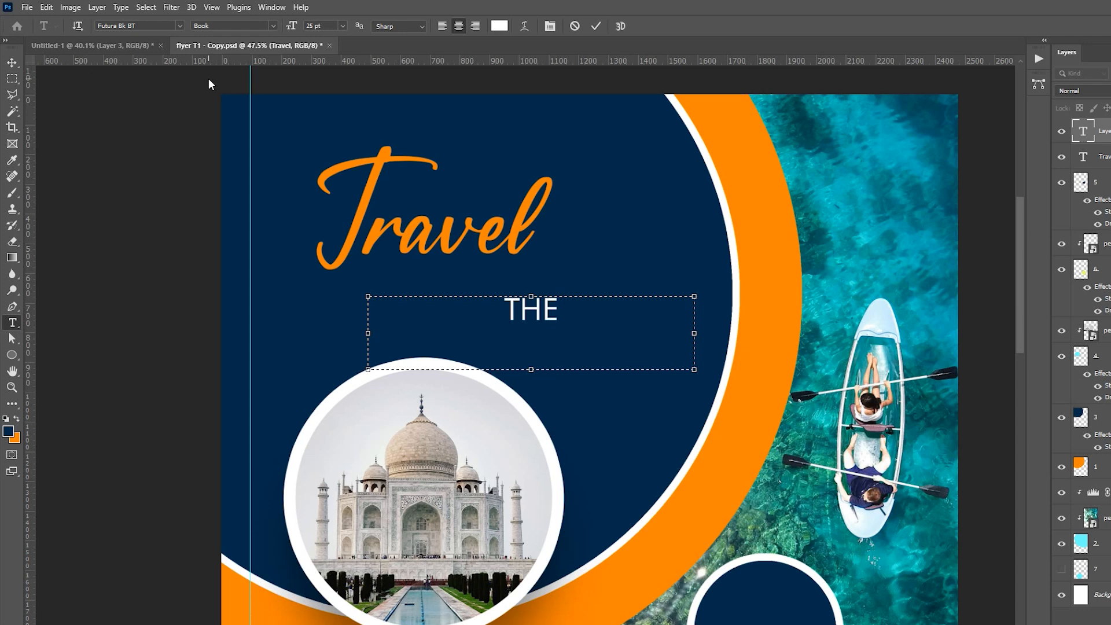
pyautogui.write(' WORLD')
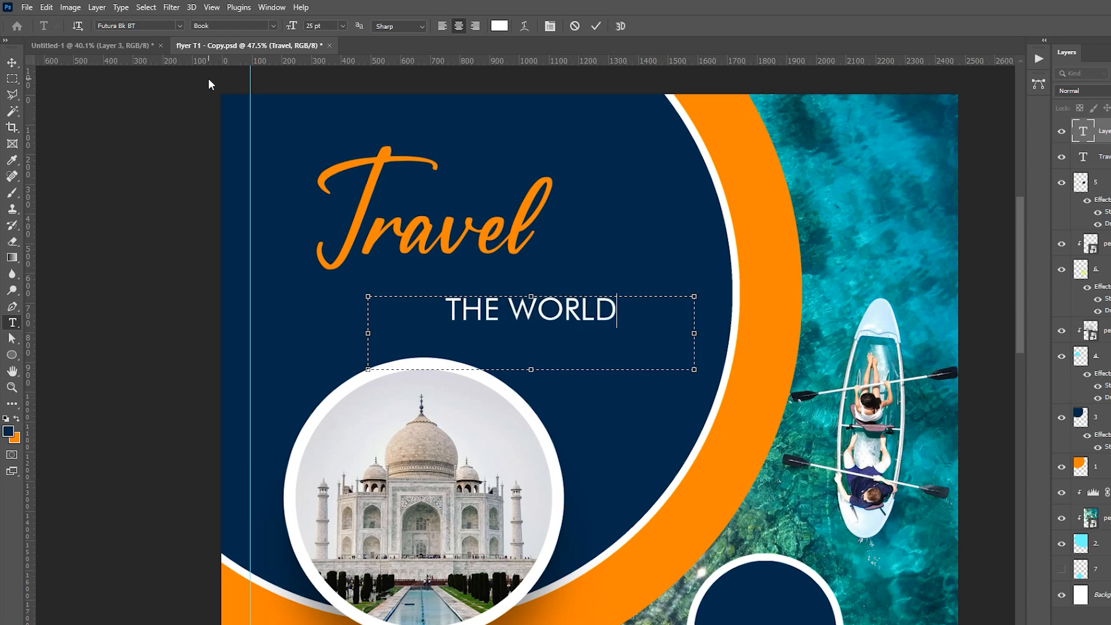
# Step: Set the word "WORLD" in the Futura Hv BT font and commit the text
pyautogui.moveTo(508, 312); pyautogui.dragTo(631, 311)
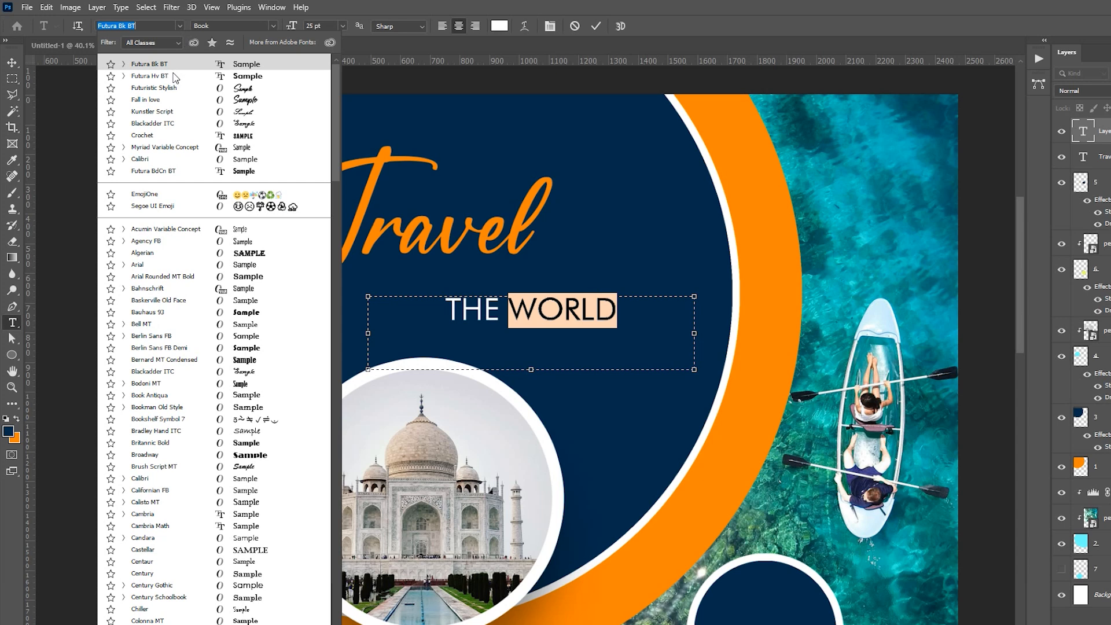
pyautogui.click(173, 77)
pyautogui.click(595, 26)
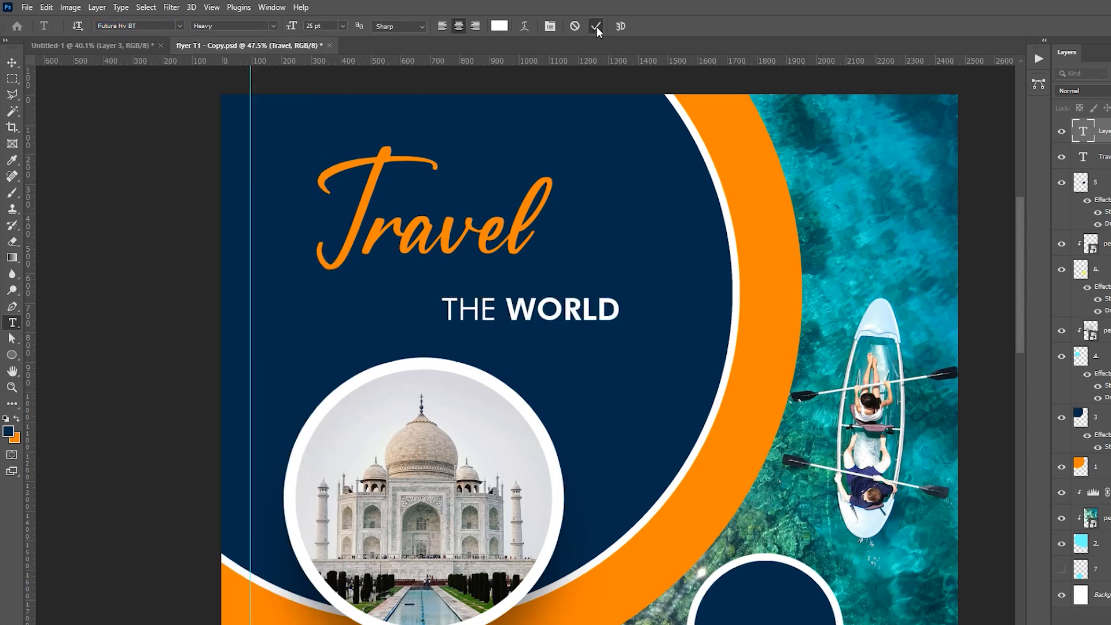
# Step: Move the "THE WORLD" line up so it sits close beneath the "Travel" title
pyautogui.press('v')
pyautogui.moveTo(526, 317); pyautogui.dragTo(510, 284)
pyautogui.hotkey('ctrl', 'space')
pyautogui.moveTo(536, 347); pyautogui.dragTo(492, 324)
pyautogui.hotkey('ctrl', '0')
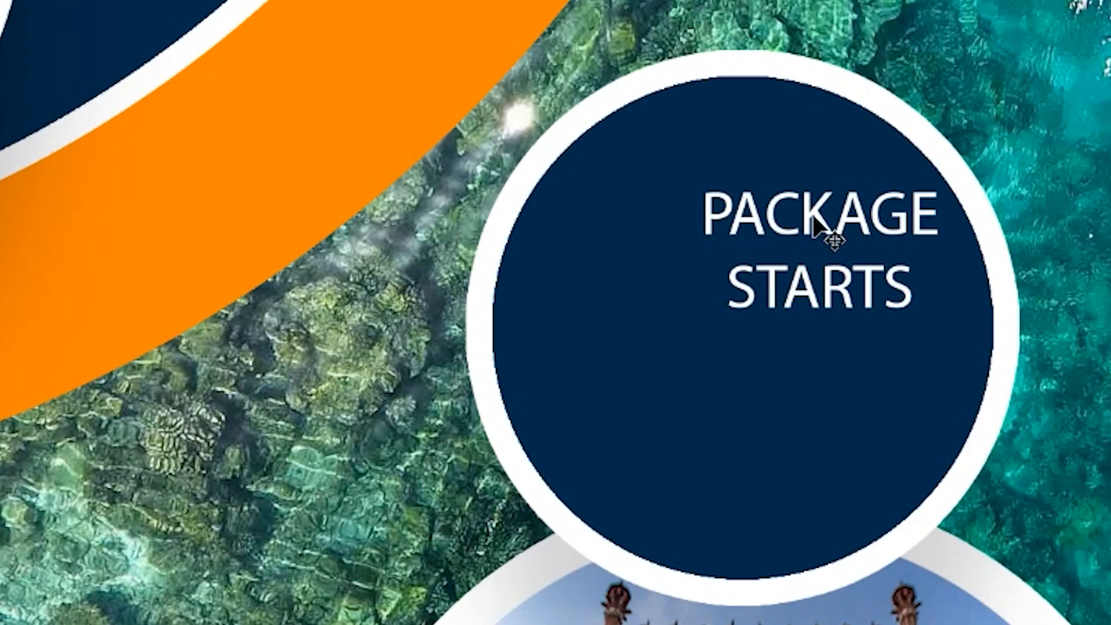
# Step: Centre the "PACKAGE STARTS" text inside the small navy circle and place the orange "$790" price beneath it
pyautogui.moveTo(813, 217); pyautogui.dragTo(778, 219)
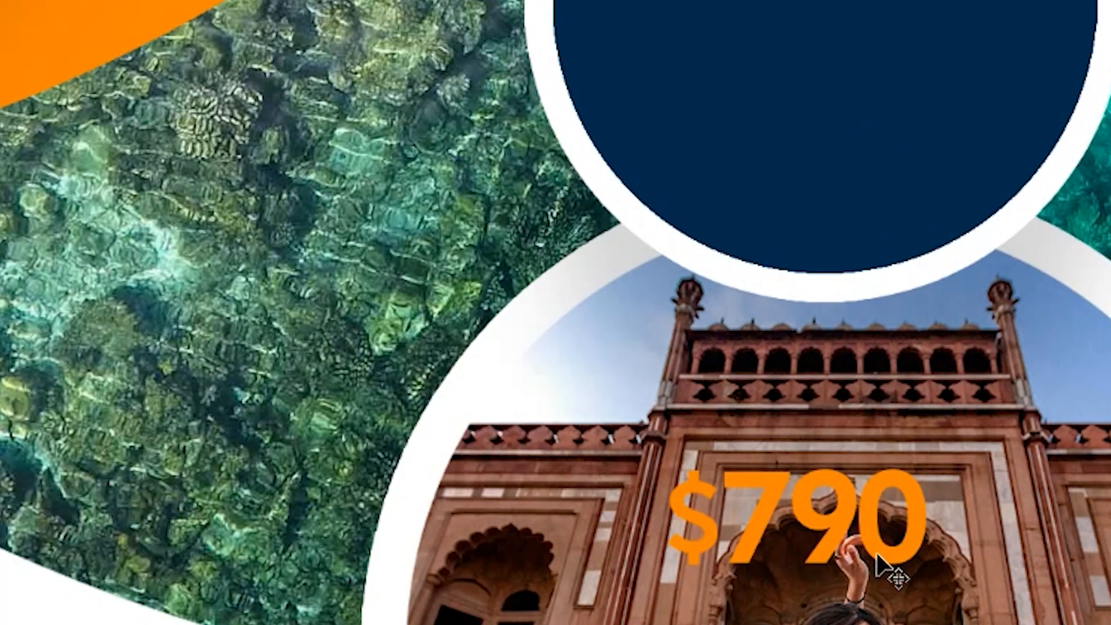
pyautogui.moveTo(878, 565); pyautogui.dragTo(902, 493)
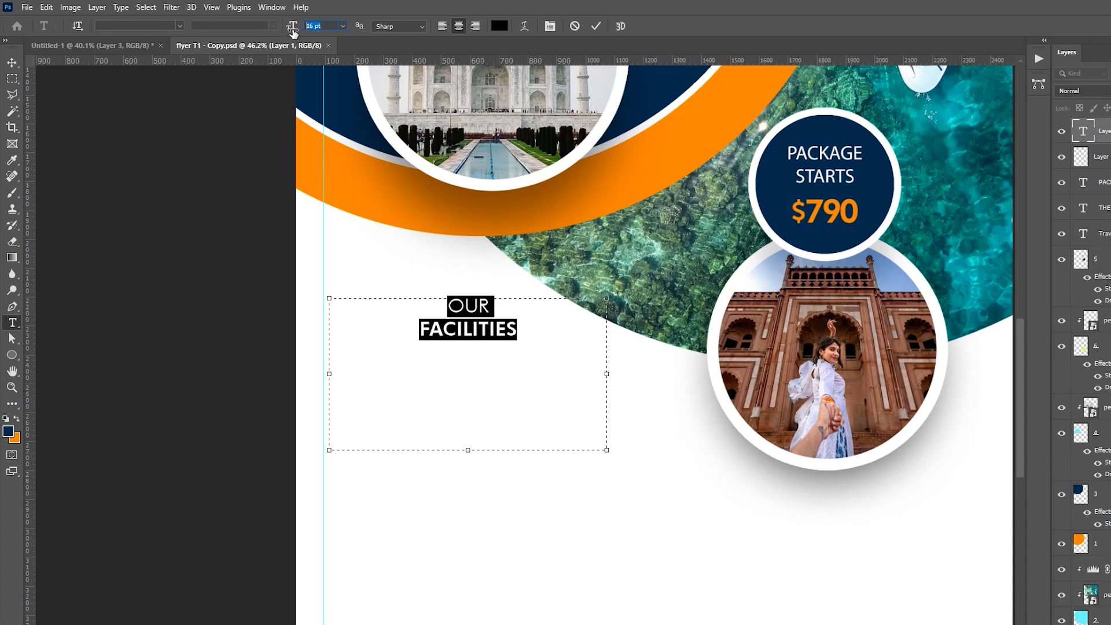
# Step: Set the black "OUR FACILITIES" text to 17 pt, left-align it and commit the text
pyautogui.moveTo(293, 32); pyautogui.dragTo(298, 32)
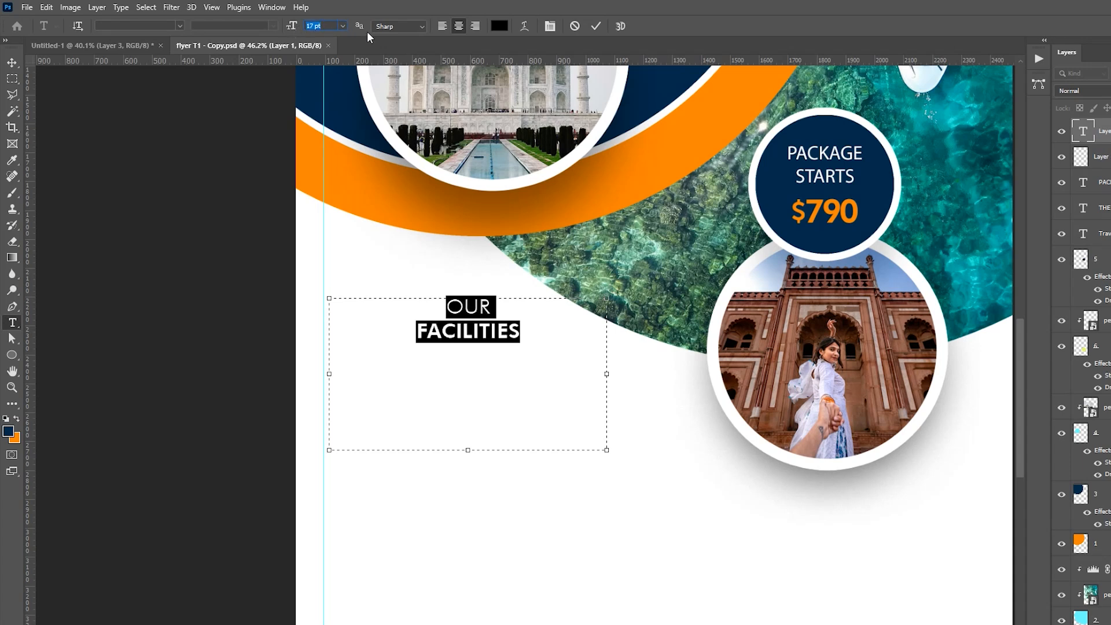
pyautogui.click(443, 29)
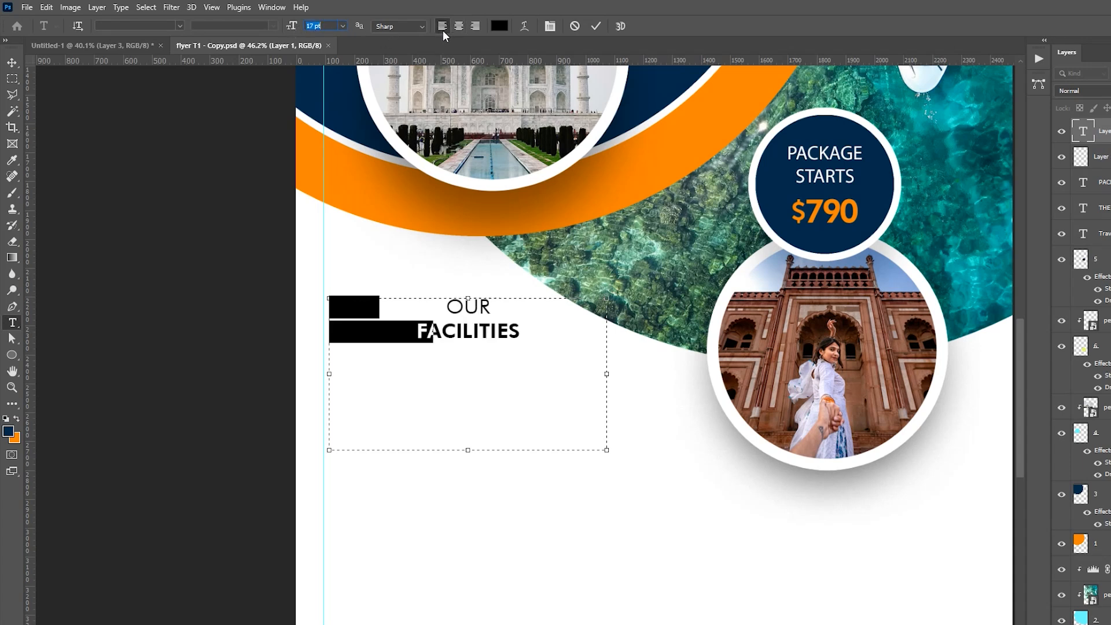
pyautogui.click(598, 29)
# Step: Reposition the "OUR FACILITIES" heading in the white area below the orange ring, beside the vertical guide
pyautogui.press('z')
pyautogui.moveTo(415, 282); pyautogui.dragTo(366, 272)
pyautogui.press('v')
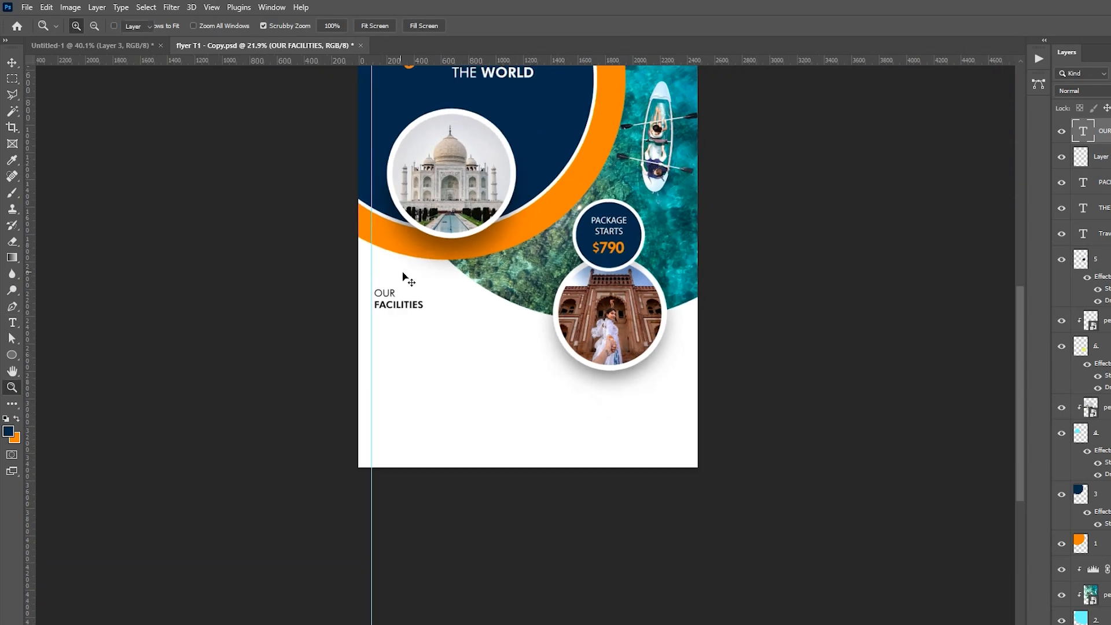
pyautogui.moveTo(447, 224); pyautogui.dragTo(430, 249)
# Step: Draw a thin horizontal bar below the word "FACILITIES" on a new layer and fill it with orange
pyautogui.press('z')
pyautogui.moveTo(313, 370); pyautogui.dragTo(752, 186)
pyautogui.press('z')
pyautogui.hotkey('ctrl', 'alt', 'shift', 'n')
pyautogui.press('p')
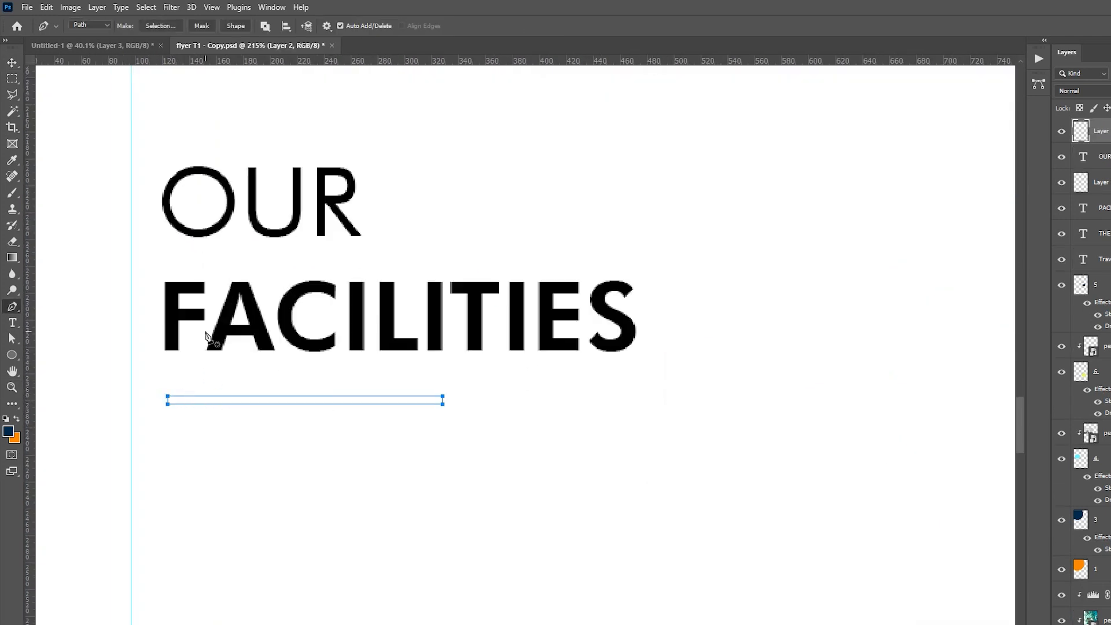
pyautogui.hotkey('ctrl', 'BackSpace')
# Step: Stretch the orange bar to about 175% width so it underlines the whole word "FACILITIES"
pyautogui.hotkey('ctrl', 't')
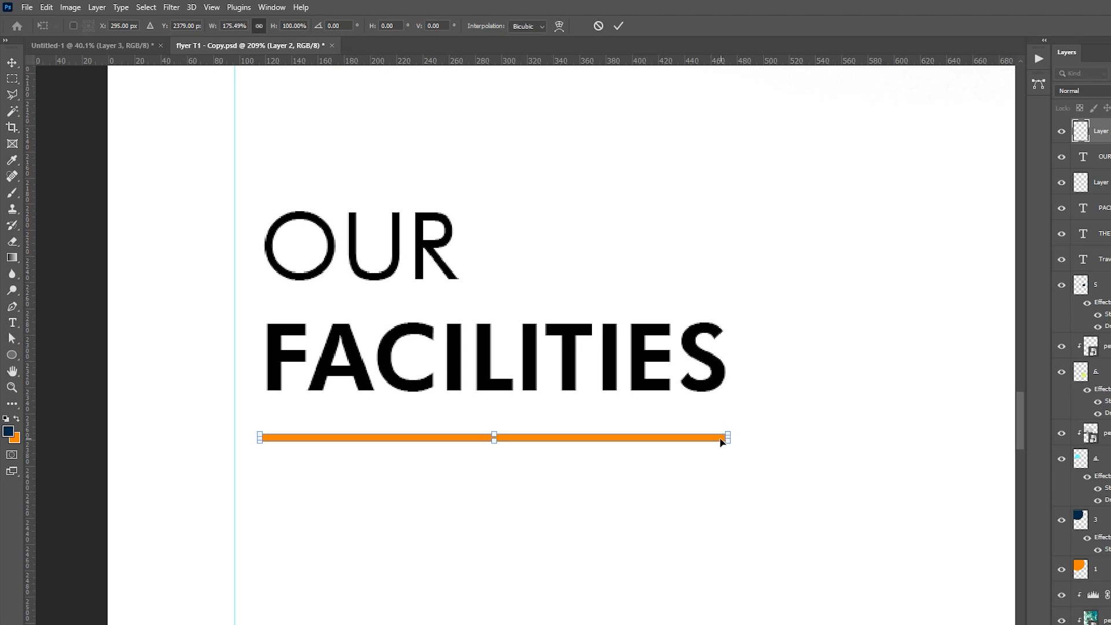
pyautogui.press('Return')
pyautogui.hotkey('ctrl', '0')
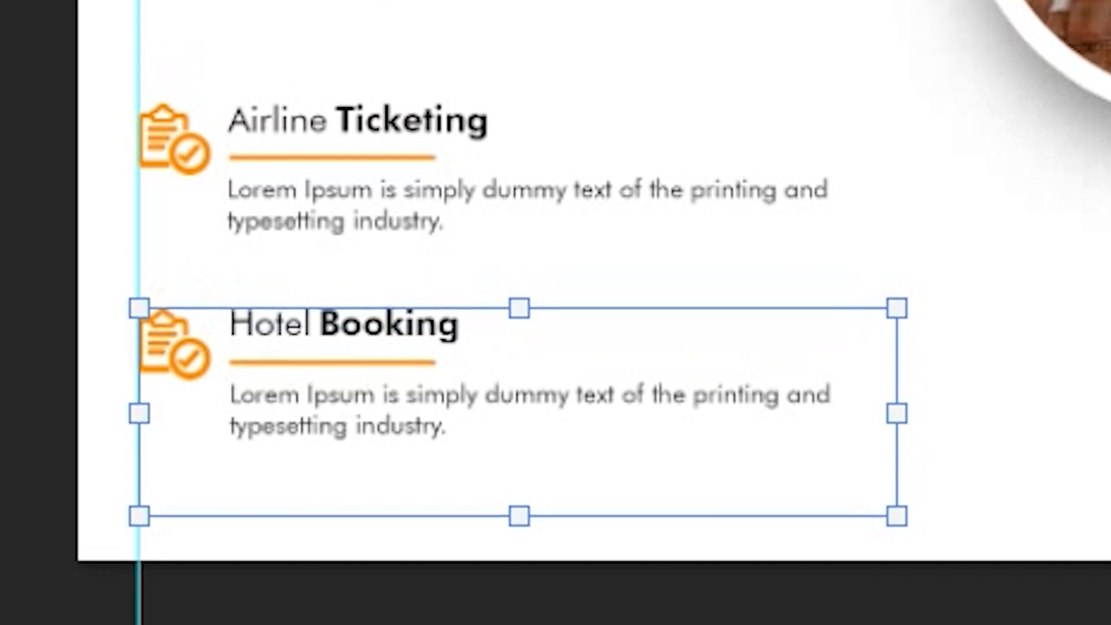
# Step: Nudge the "Hotel Booking" block up and distribute the three facility blocks with equal vertical spacing
pyautogui.press('Up')
pyautogui.press('Return')
pyautogui.keyDown('shift'); pyautogui.click(1022, 158); pyautogui.keyUp('shift')
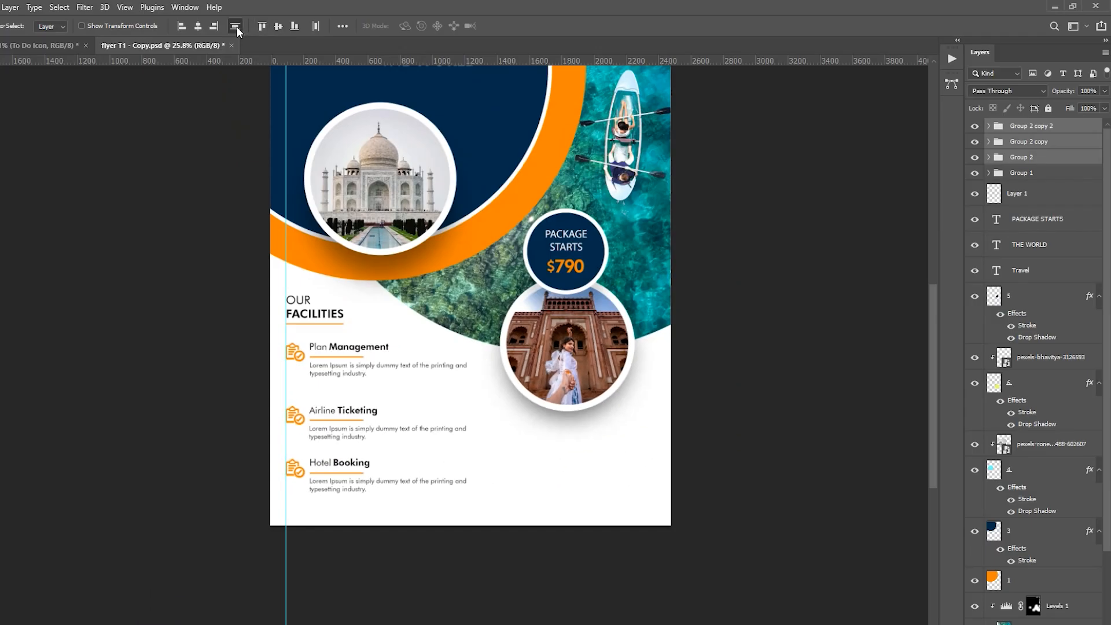
pyautogui.click(236, 26)
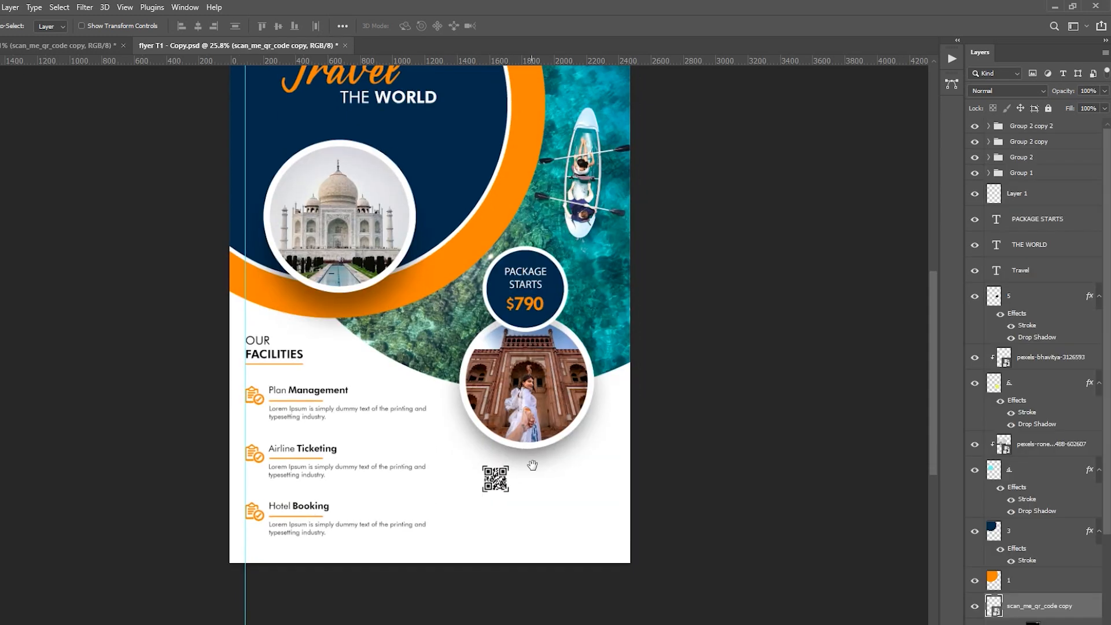
# Step: Move the QR code from below the woman's circular photo into the flyer's lower-right corner
pyautogui.scroll(-3, 588, 428)
pyautogui.press('z')
pyautogui.click(580, 422)
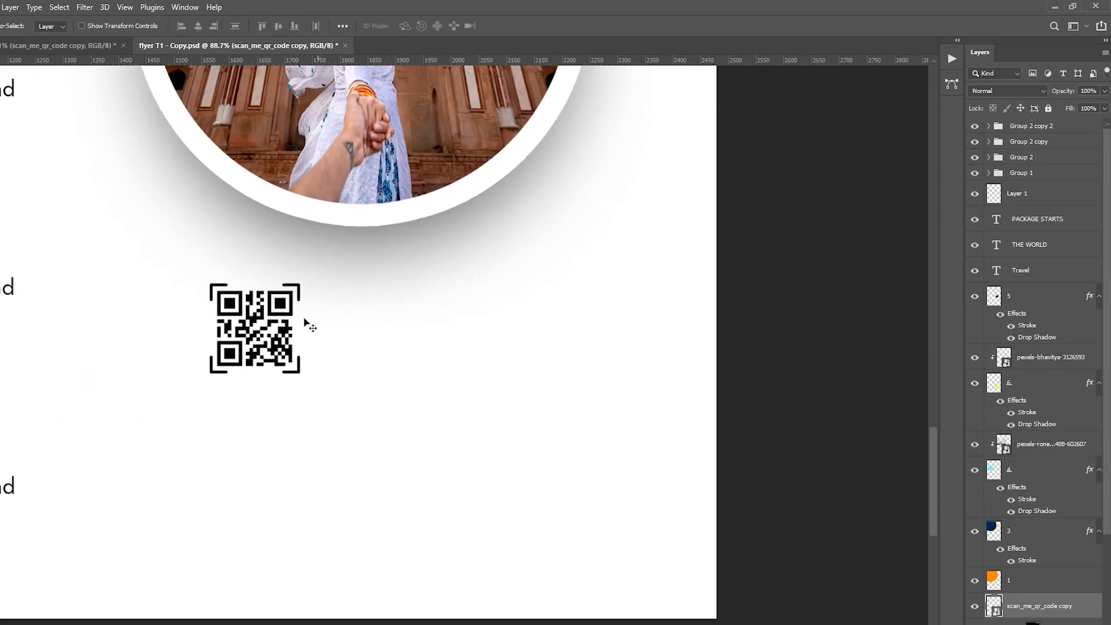
pyautogui.moveTo(286, 305); pyautogui.dragTo(646, 468)
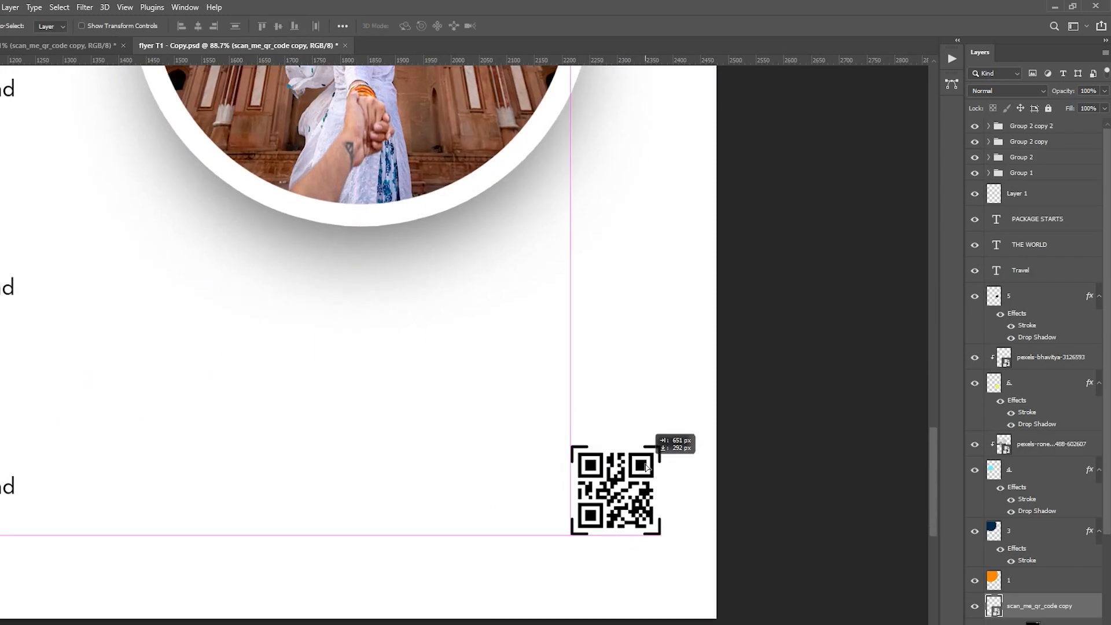